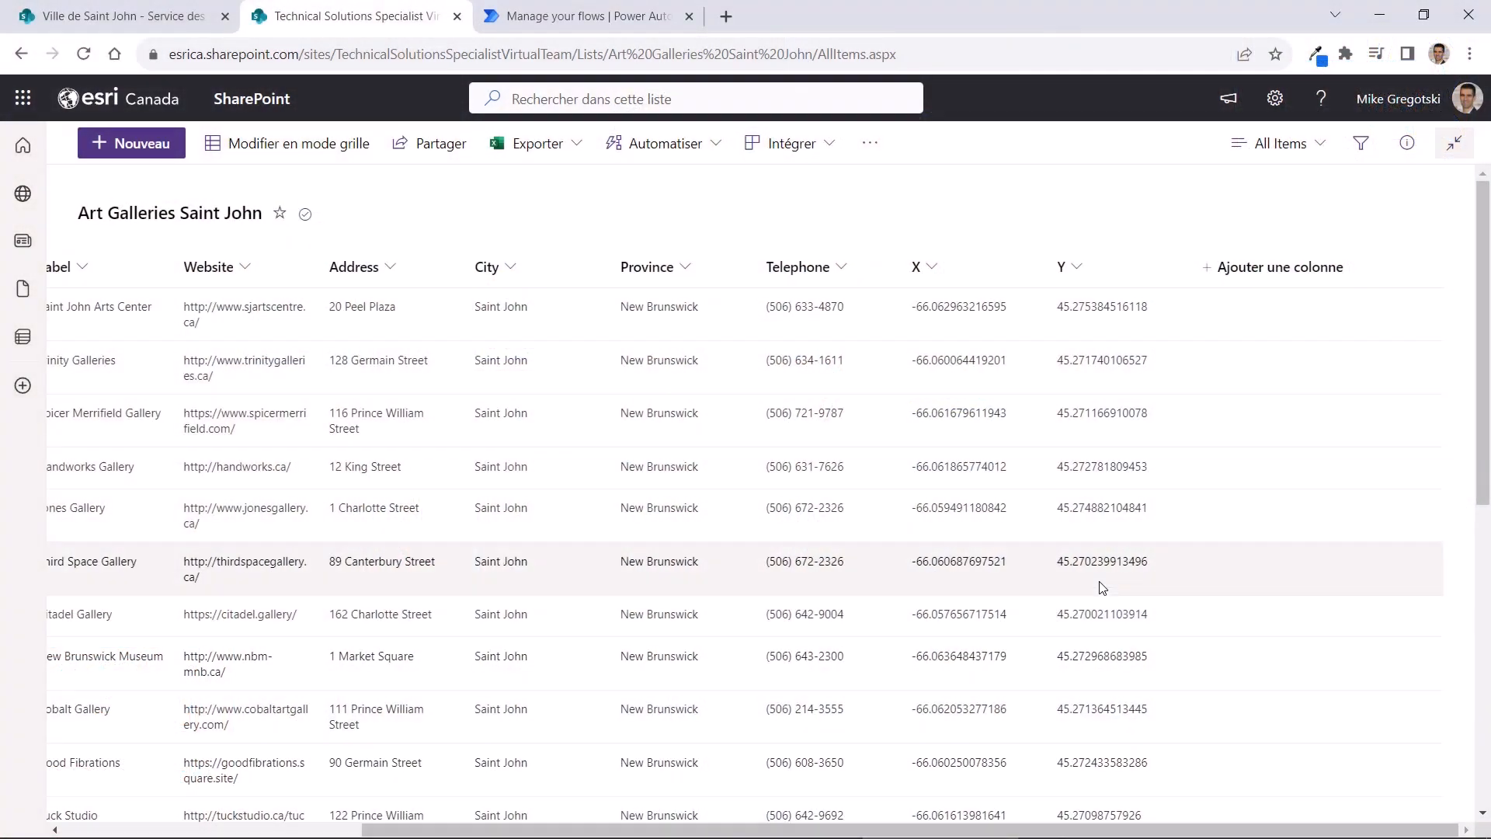
Open the Ville de Saint John page for editing
{"action": "scroll", "coordinate": [746, 543], "scroll_direction": "down", "scroll_amount": 10}
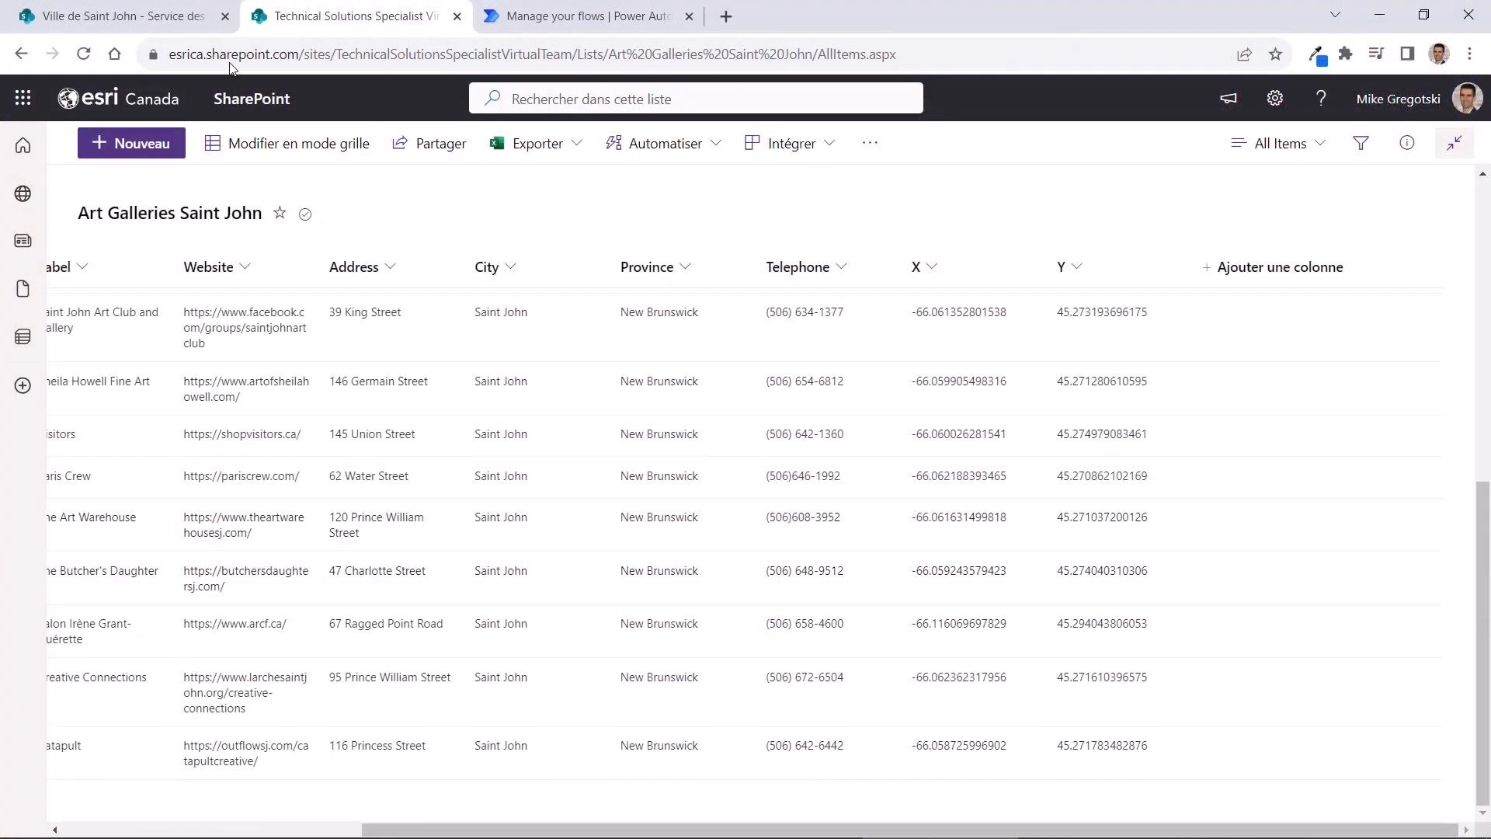
{"action": "left_click", "coordinate": [131, 13]}
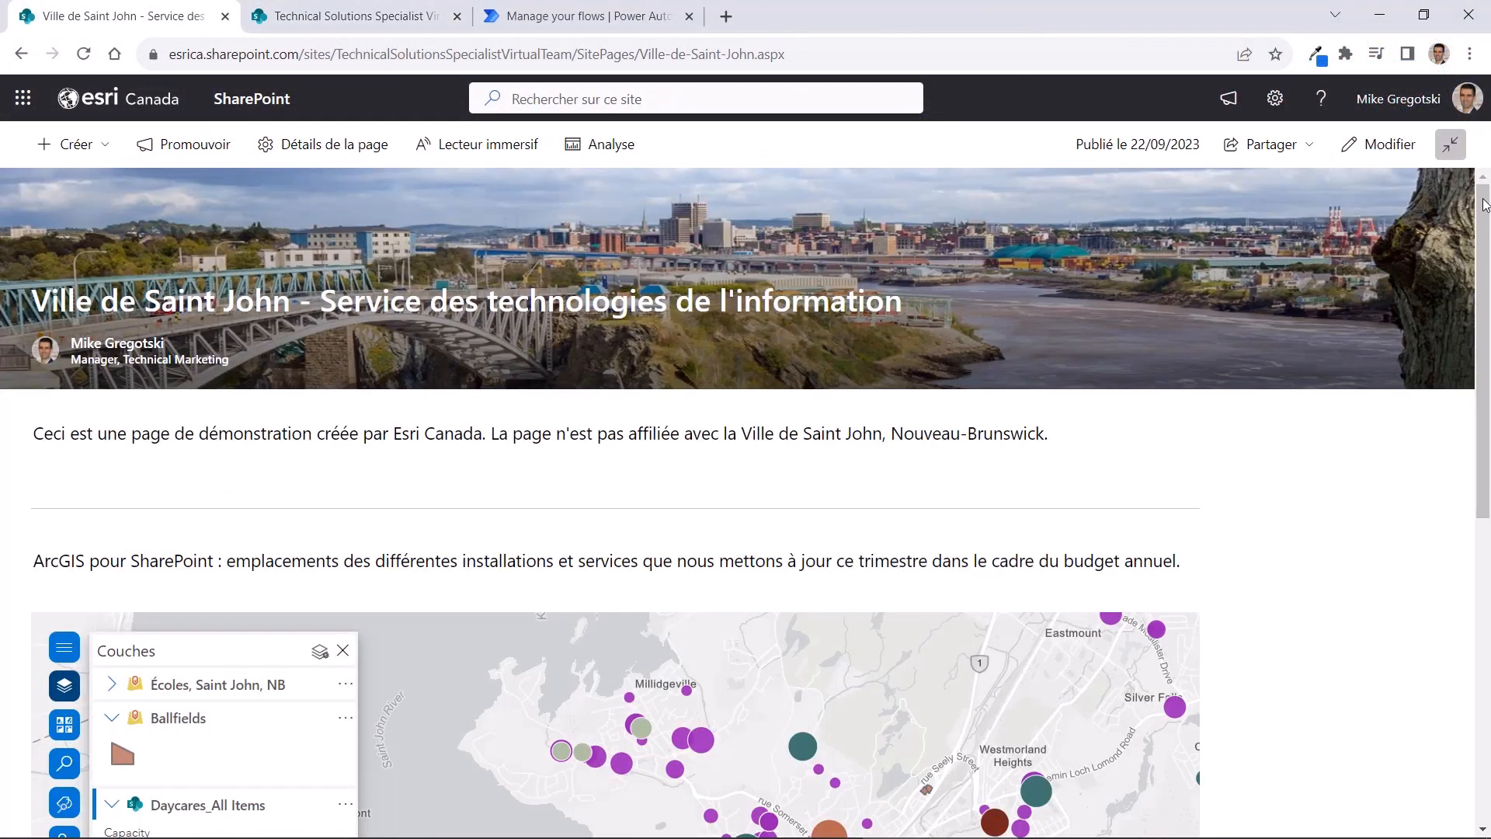
{"action": "left_click_drag", "start_coordinate": [1484, 205], "coordinate": [1484, 217]}
{"action": "left_click", "coordinate": [1388, 144]}
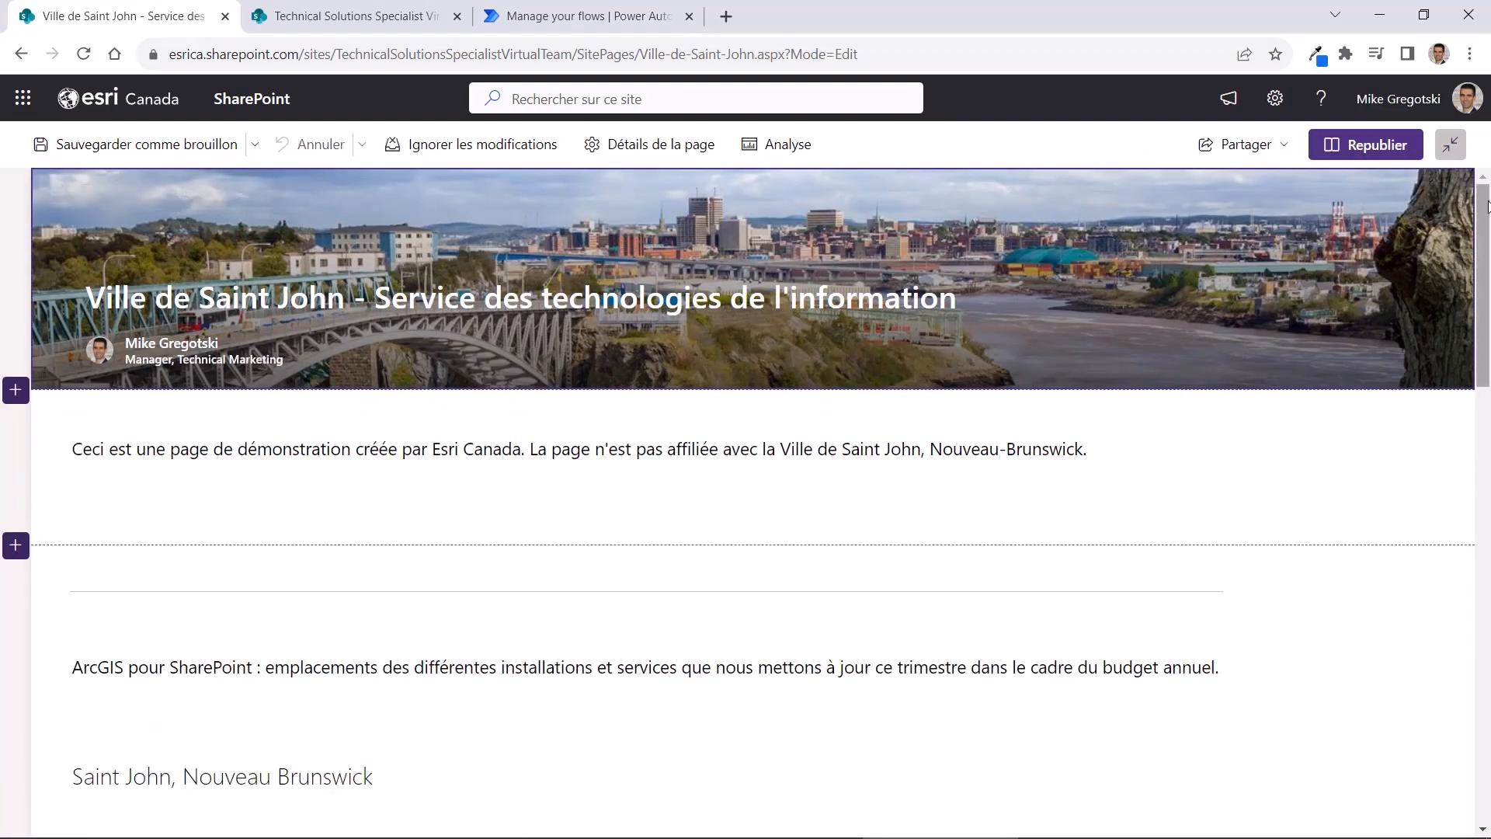
Add a section below the existing map and insert an ArcGIS map web part in it
{"action": "scroll", "coordinate": [746, 505], "scroll_direction": "down", "scroll_amount": 3}
{"action": "scroll", "coordinate": [1454, 526], "scroll_direction": "down", "scroll_amount": 10}
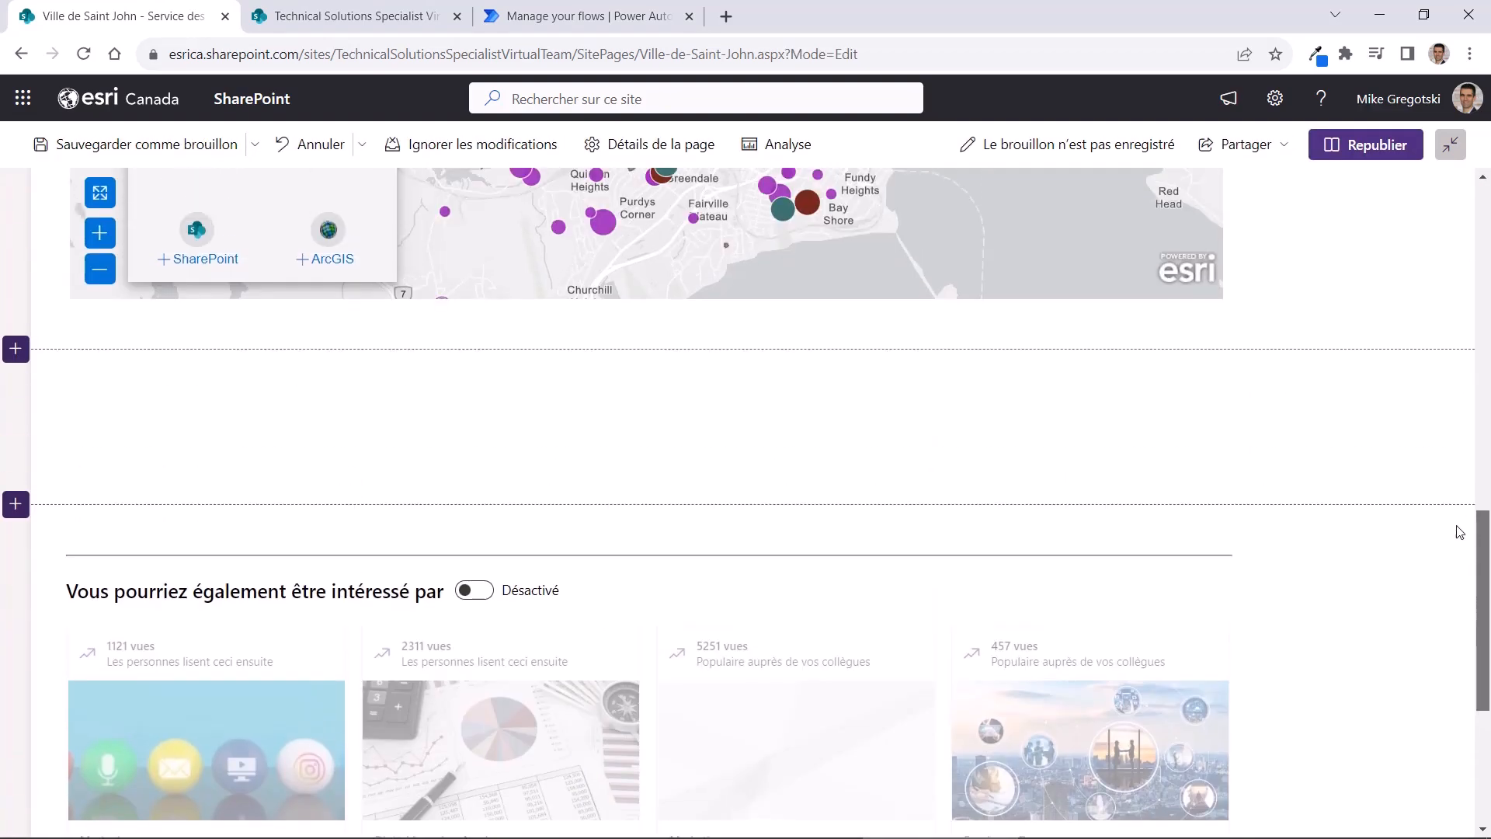
{"action": "left_click", "coordinate": [15, 351]}
{"action": "left_click", "coordinate": [85, 426]}
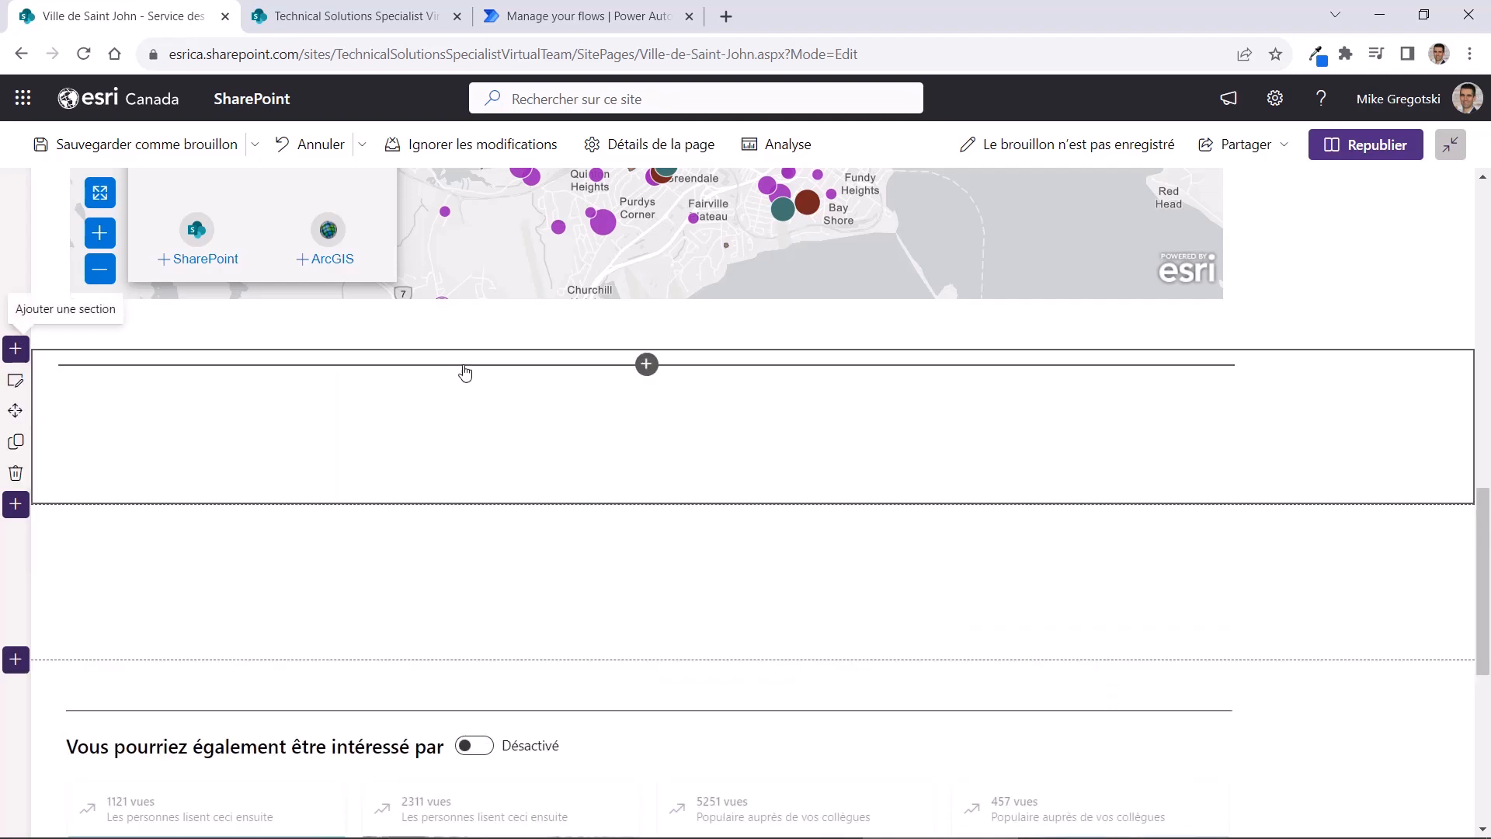
{"action": "left_click", "coordinate": [647, 364]}
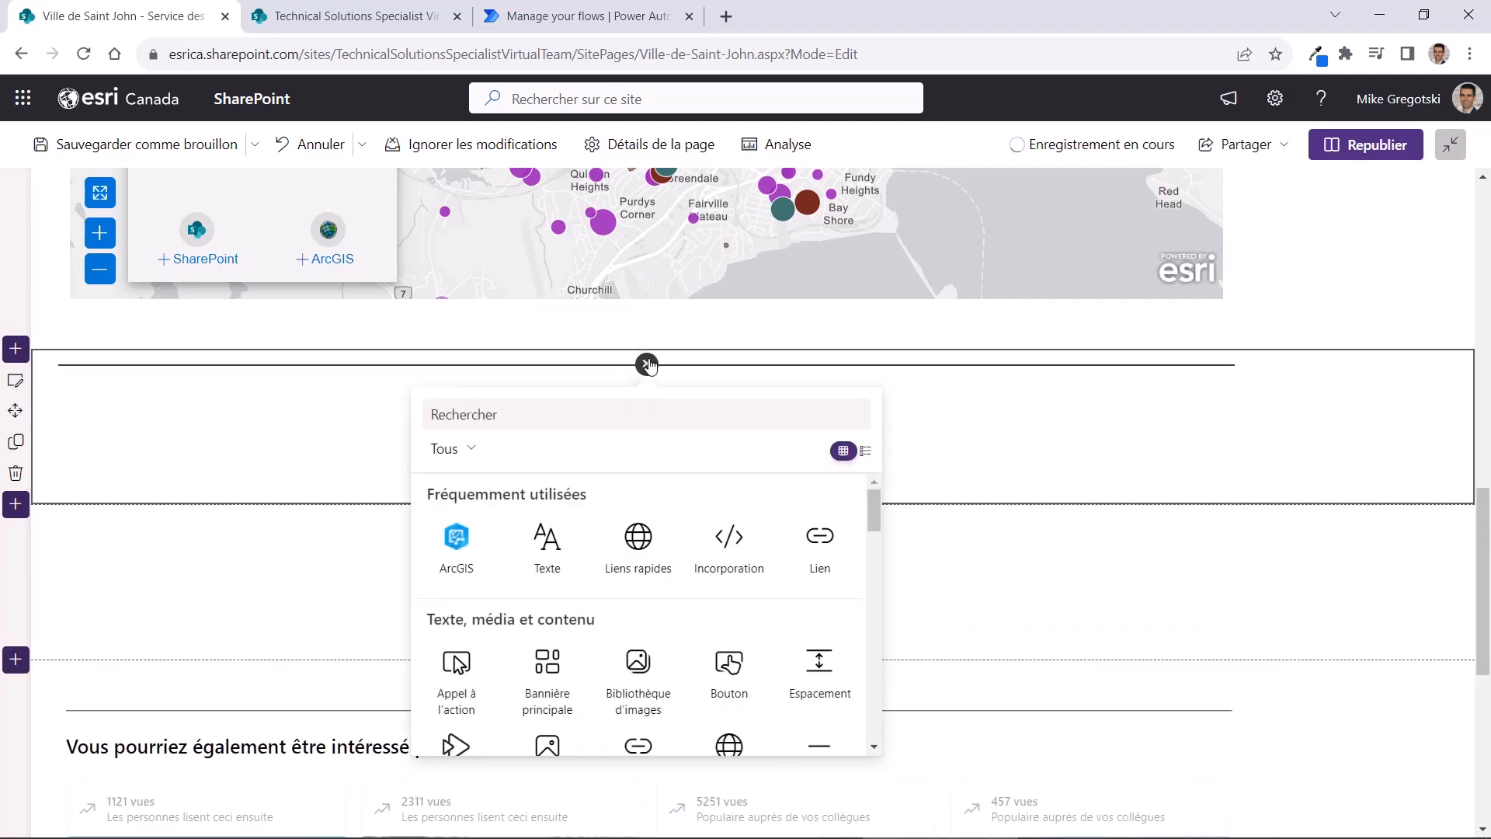
{"action": "left_click", "coordinate": [456, 544]}
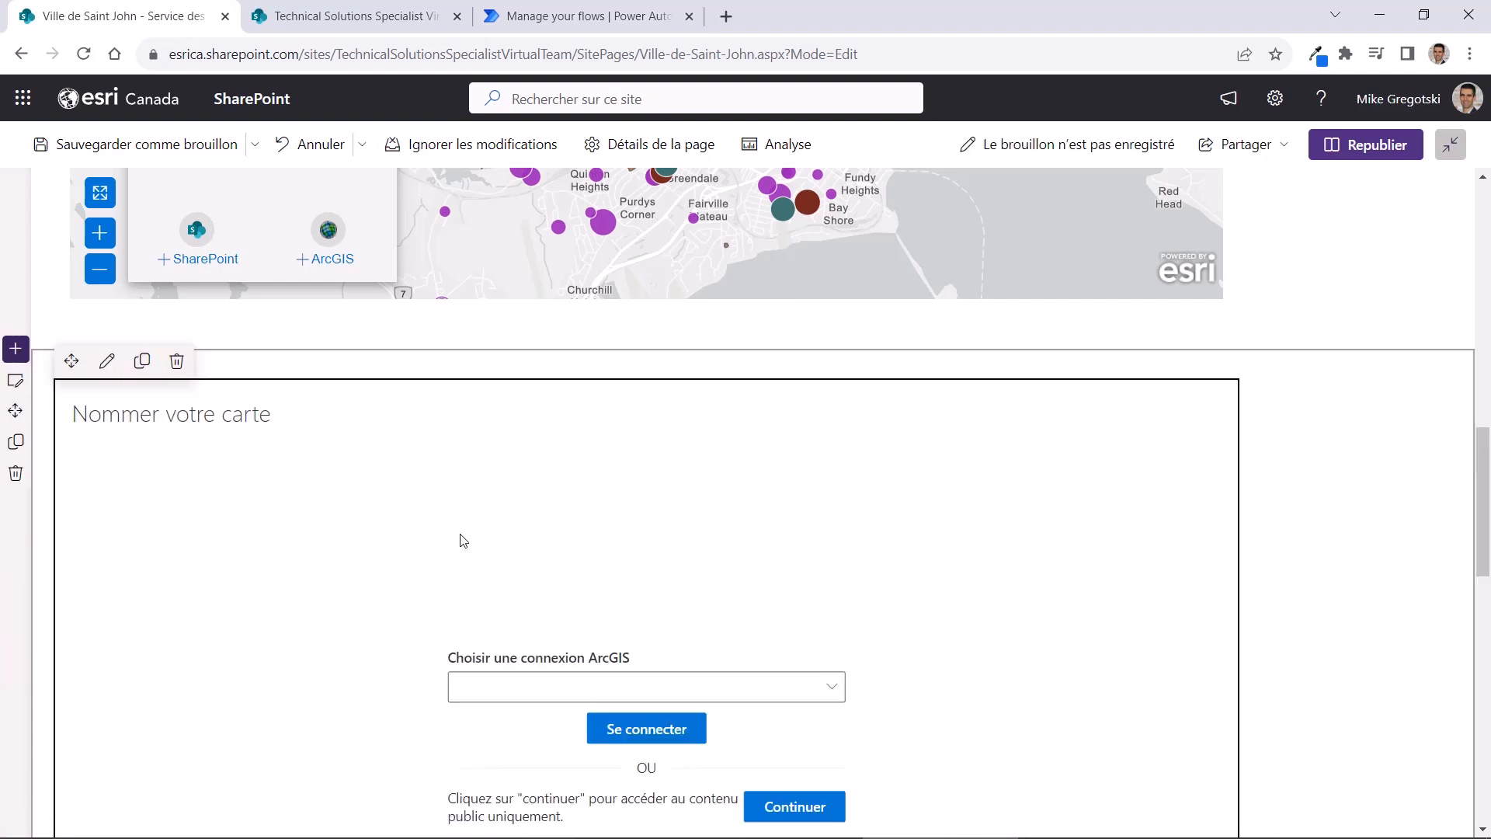
Sign in to ArcGIS Online from the new map web part through the organization's login
{"action": "left_click", "coordinate": [683, 738]}
{"action": "left_click", "coordinate": [419, 305]}
{"action": "left_click", "coordinate": [412, 190]}
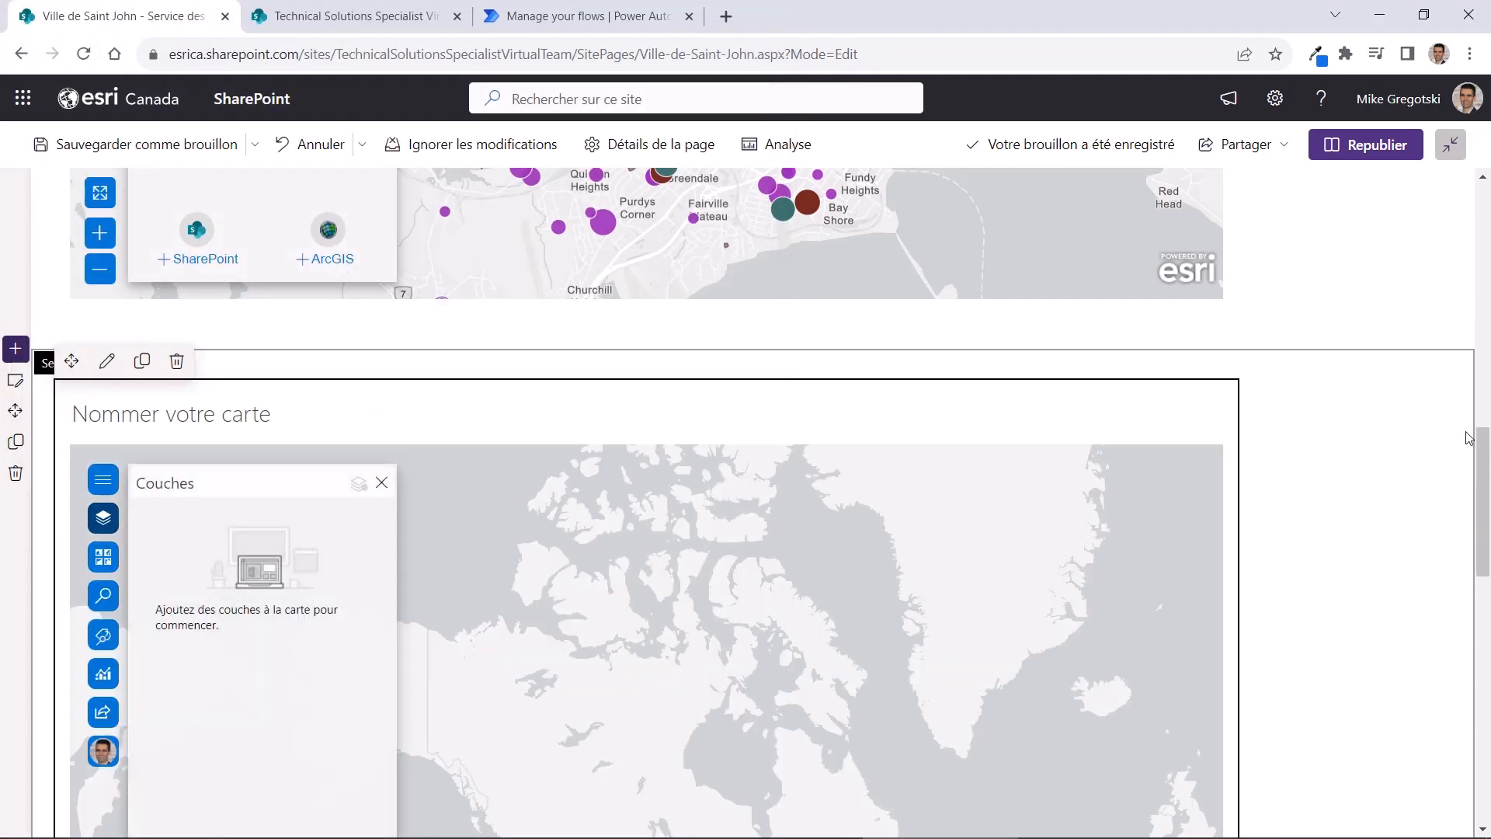
Add the All Items view of the SharePoint list Art Galleries Saint John to the new map
{"action": "left_click_drag", "start_coordinate": [1482, 457], "coordinate": [1479, 507]}
{"action": "left_click", "coordinate": [196, 736]}
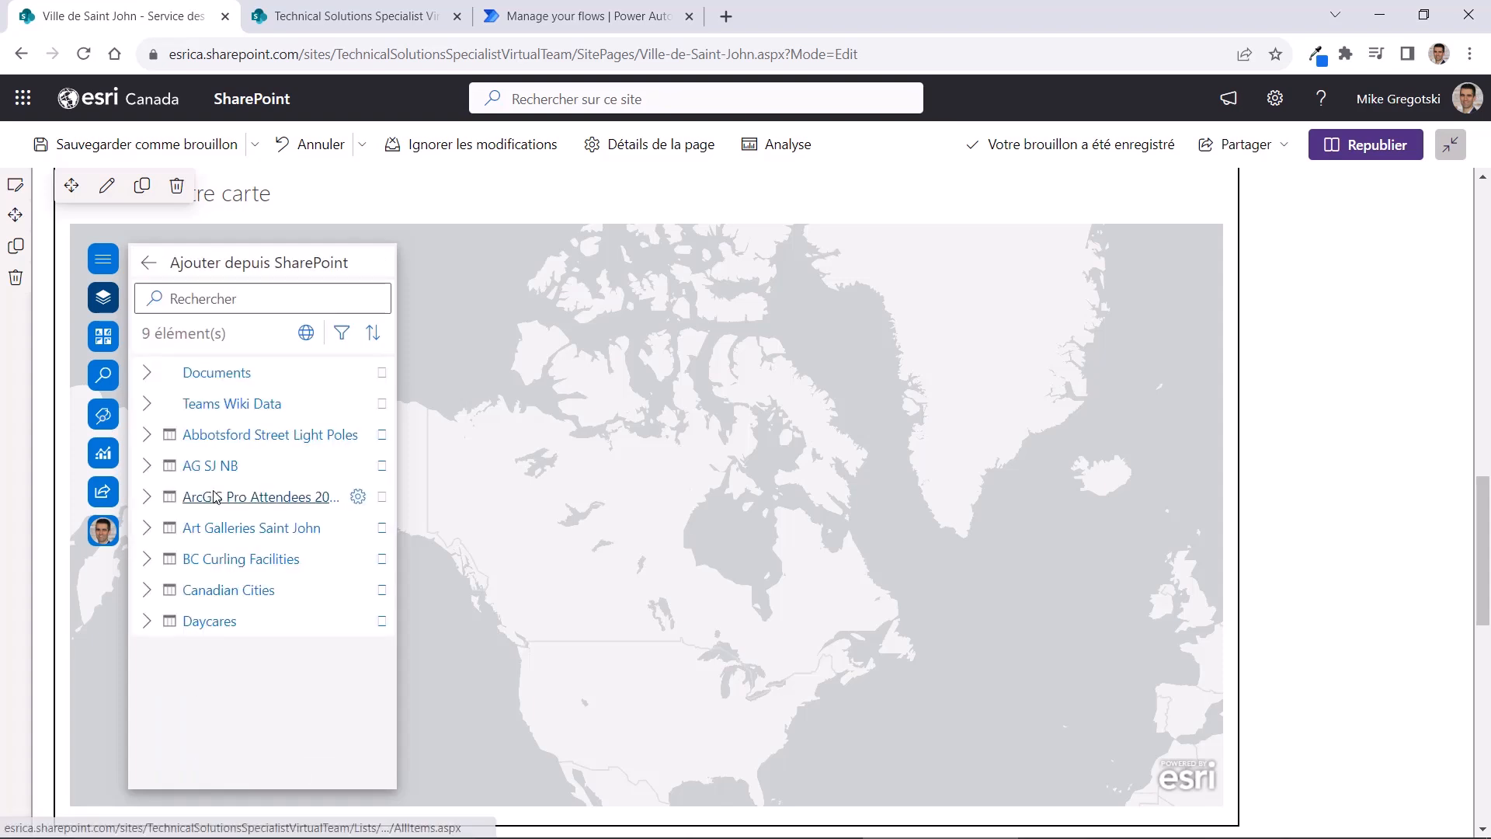
{"action": "left_click", "coordinate": [147, 527]}
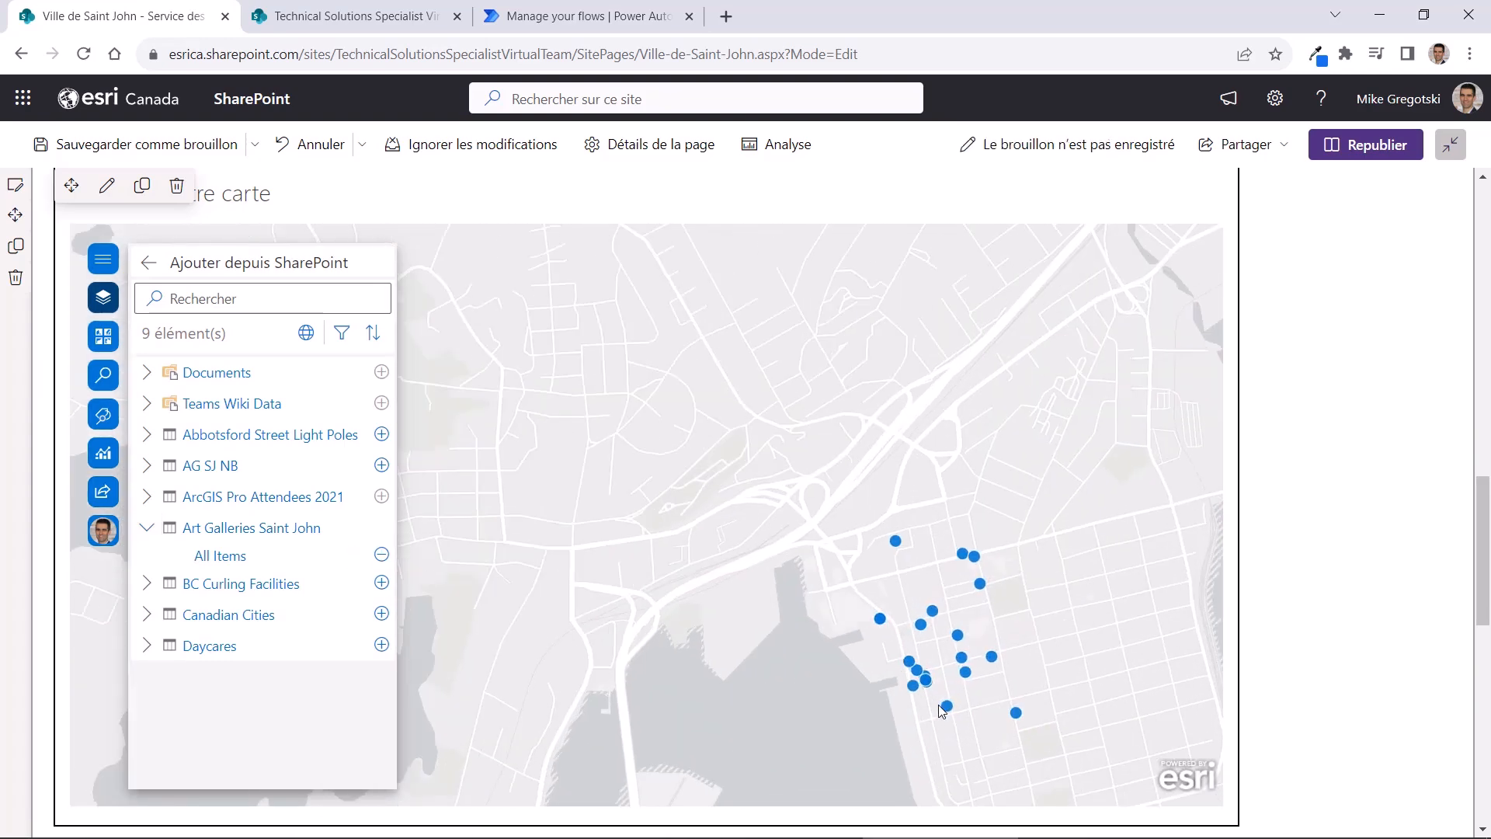
Examine the pop-up attributes of the Handworks Gallery point on the map
{"action": "left_click", "coordinate": [870, 383]}
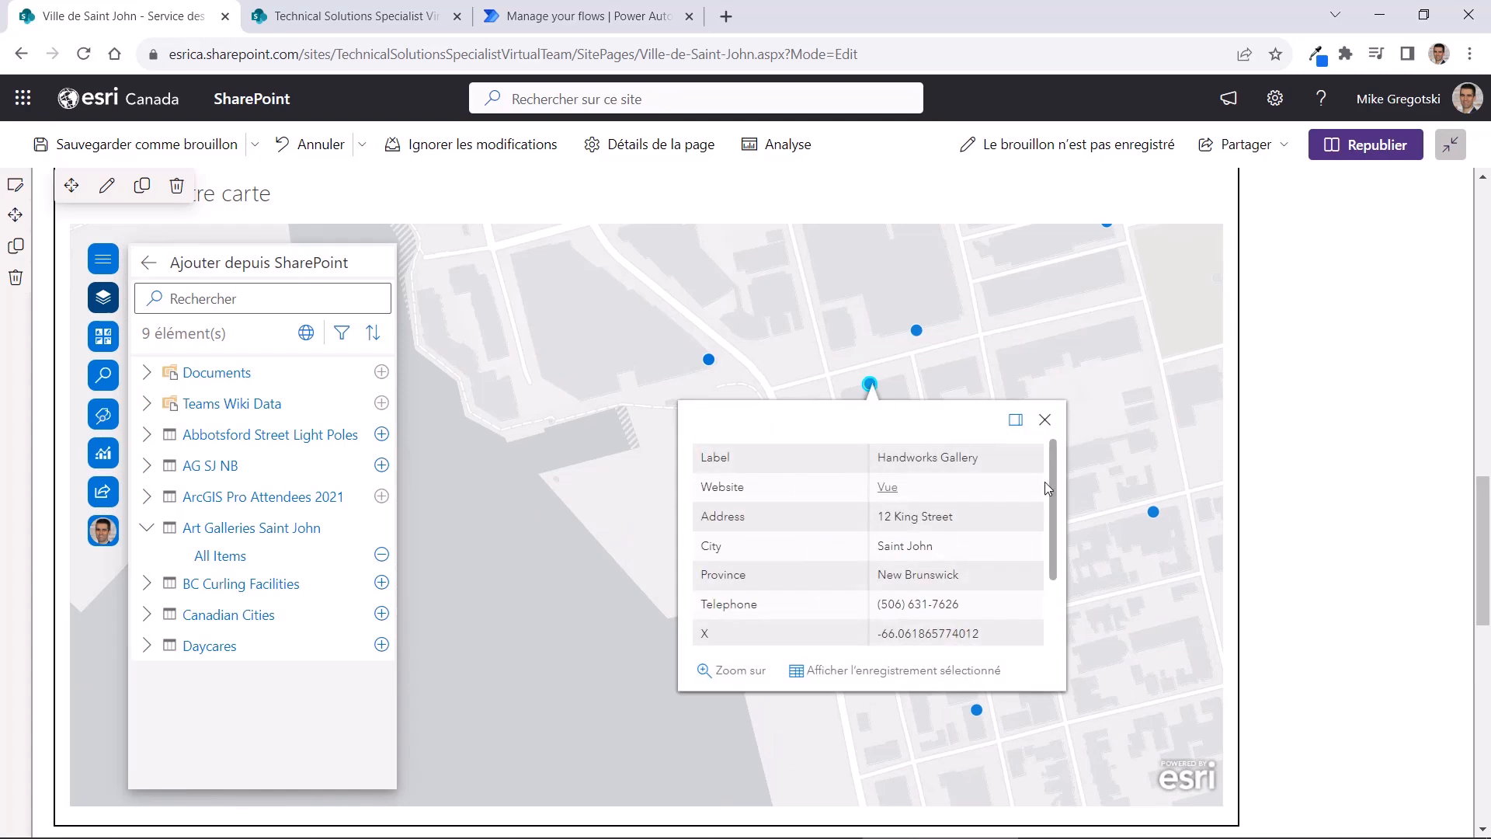
{"action": "scroll", "coordinate": [1055, 511], "scroll_direction": "down", "scroll_amount": 2}
{"action": "scroll", "coordinate": [1015, 551], "scroll_direction": "up", "scroll_amount": 2}
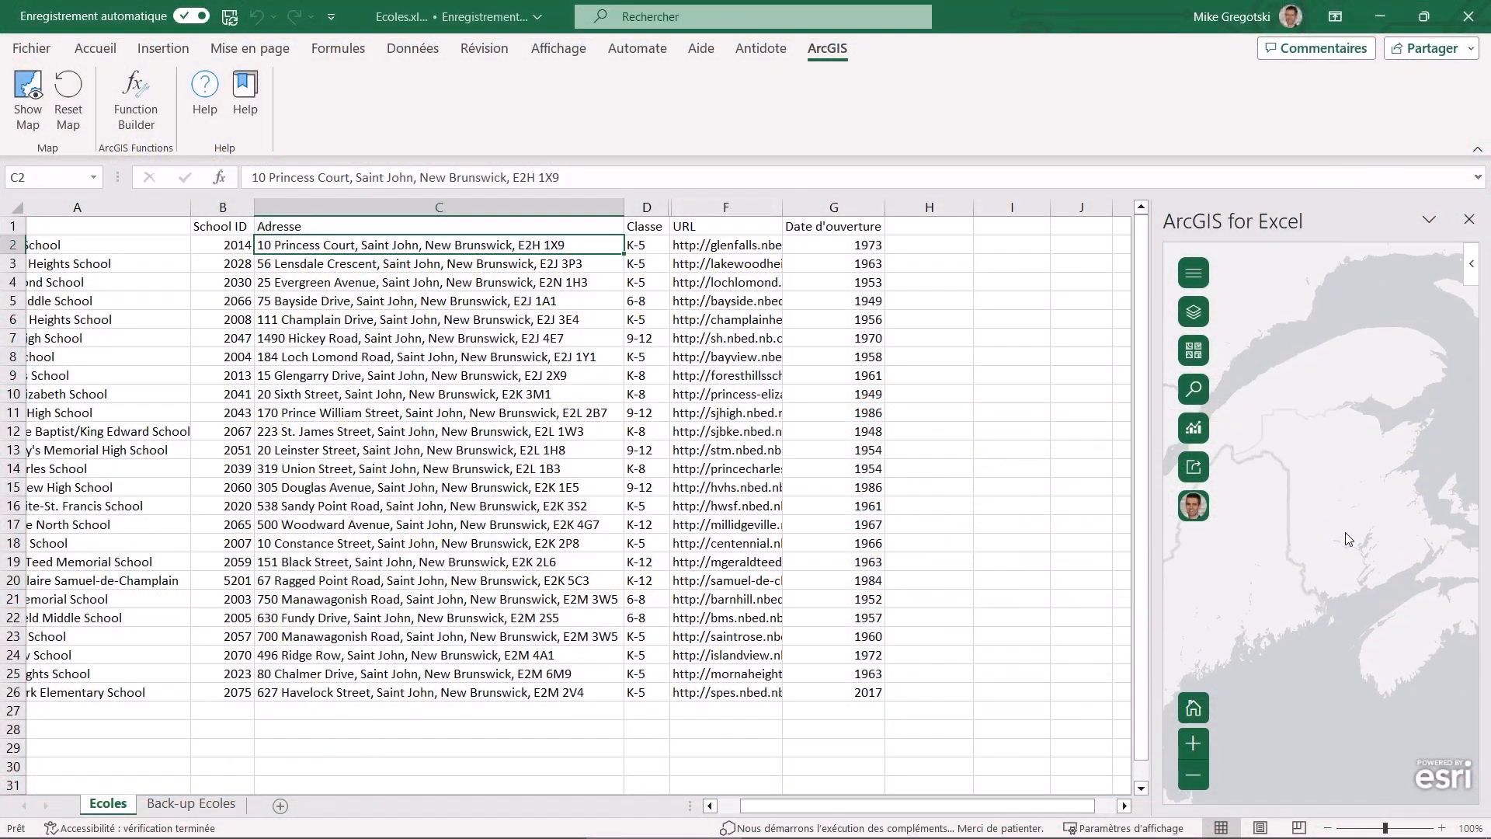
Enter the formula =ARCGIS.GETCOORDINATES(C2) in cell H2 of the Ecoles sheet to geocode the first school's address
{"action": "left_click", "coordinate": [963, 242]}
{"action": "left_click", "coordinate": [283, 178]}
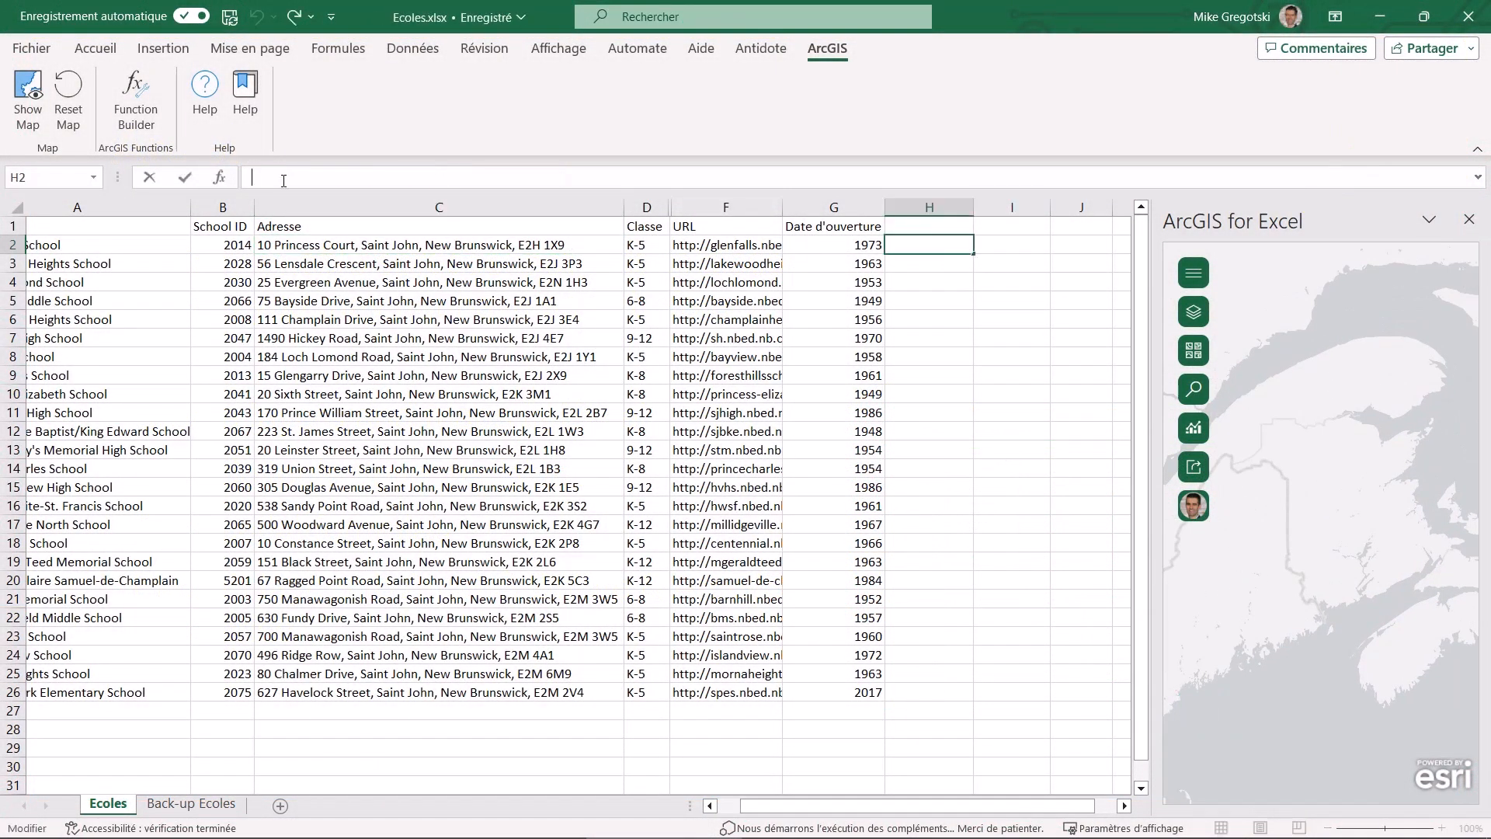
{"action": "type", "text": "=arcg"}
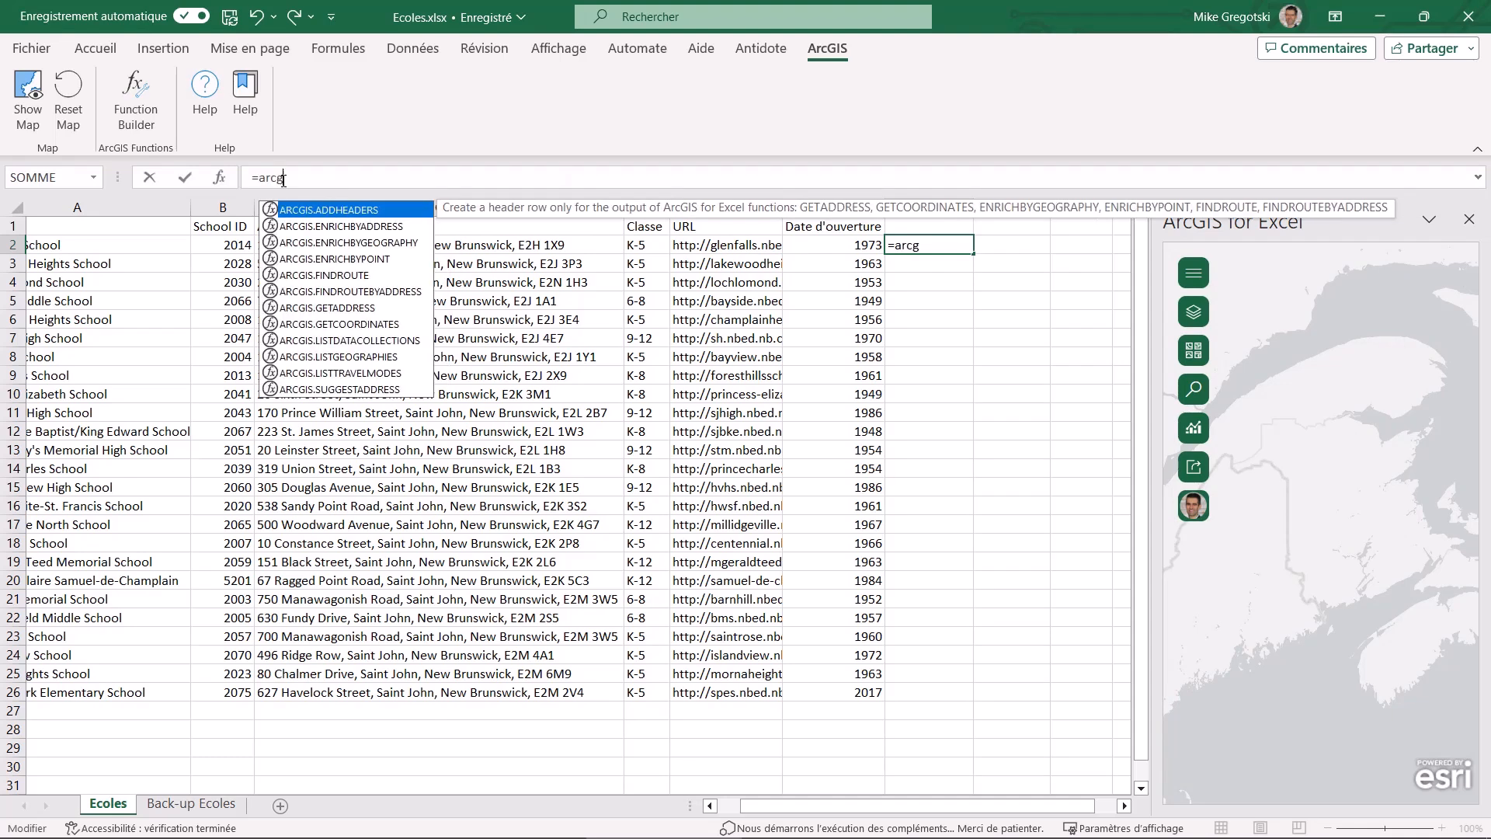
{"action": "double_click", "coordinate": [336, 324]}
{"action": "left_click", "coordinate": [458, 247]}
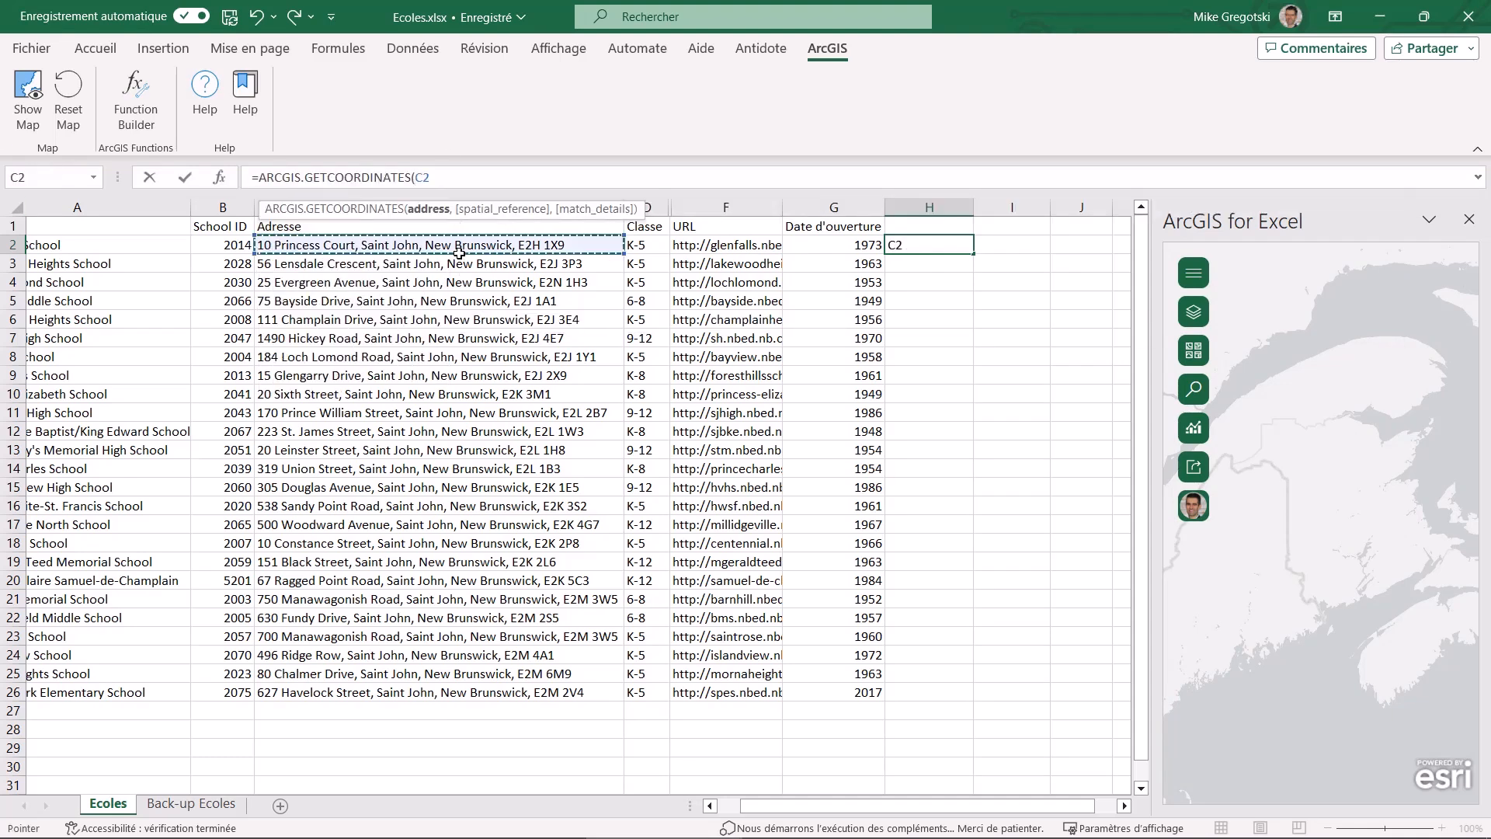
{"action": "key", "text": "Return"}
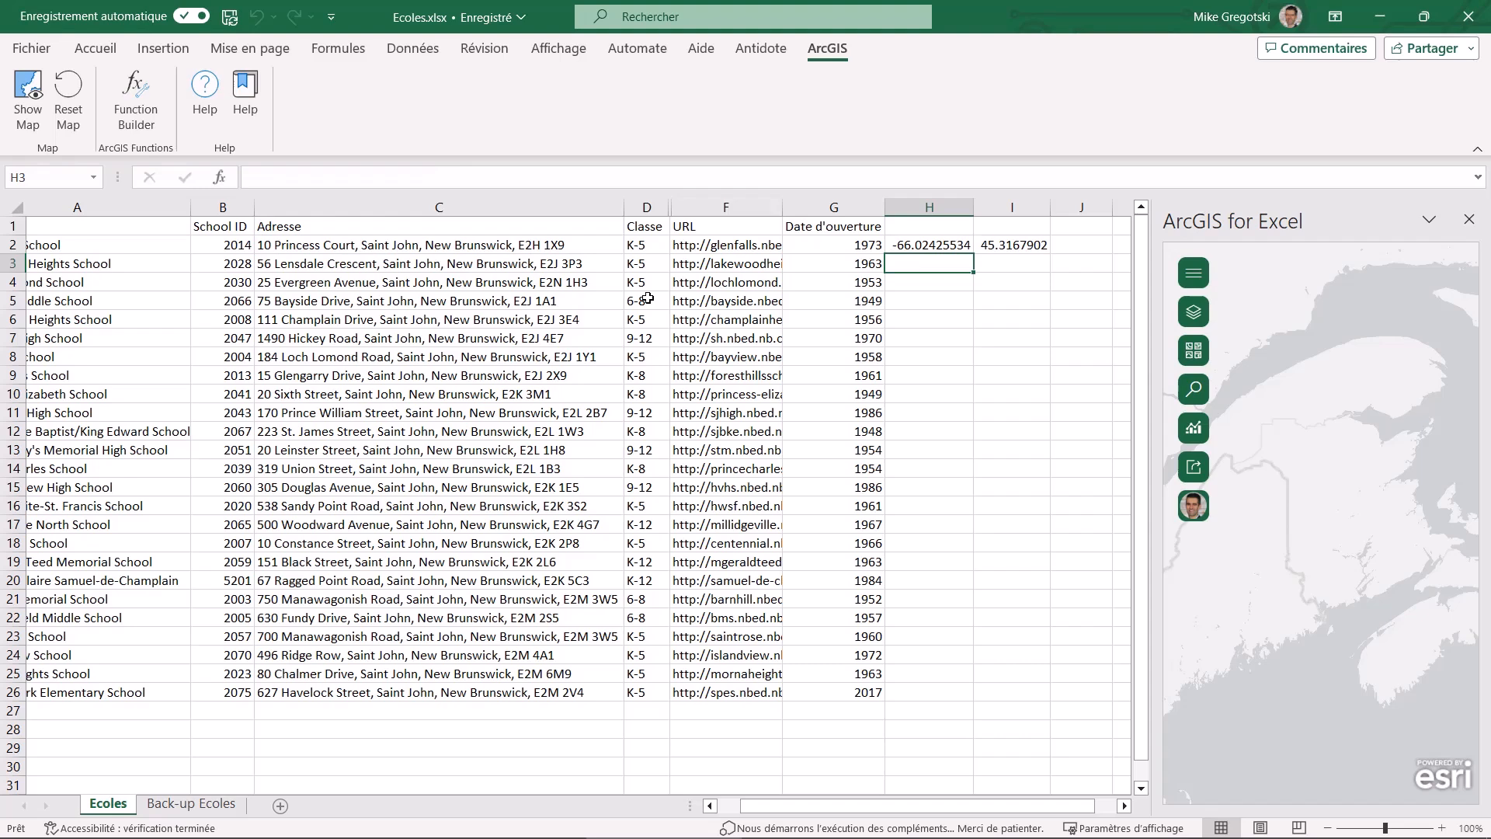
Enter the formula =ARCGIS.ADDHEADERS(H2) in cell H1 to label the coordinate columns
{"action": "left_click", "coordinate": [940, 229]}
{"action": "left_click", "coordinate": [597, 175]}
{"action": "type", "text": "=arcgis"}
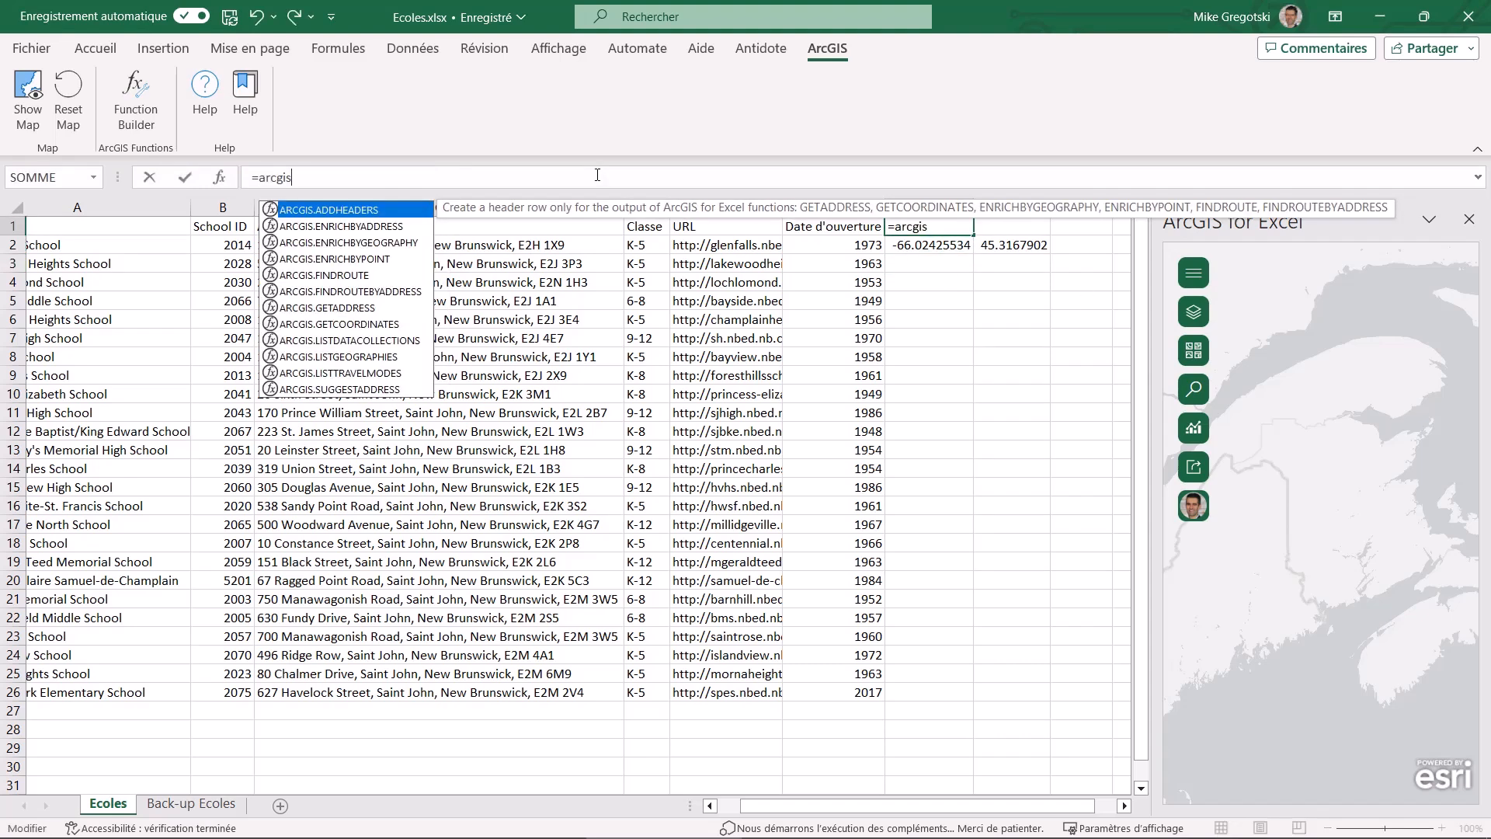
{"action": "double_click", "coordinate": [346, 215]}
{"action": "left_click", "coordinate": [930, 245]}
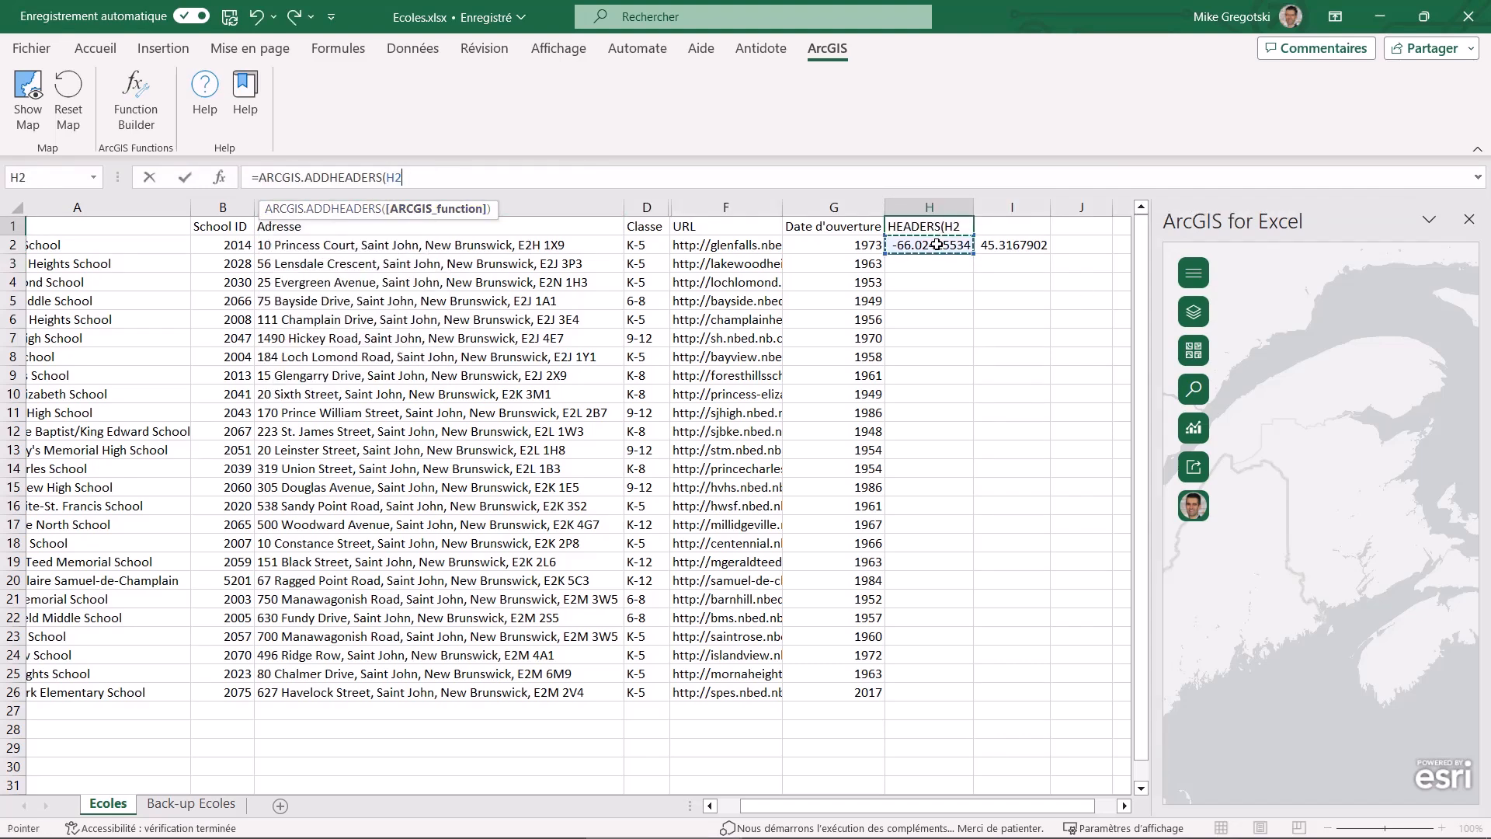
{"action": "key", "text": "Return"}
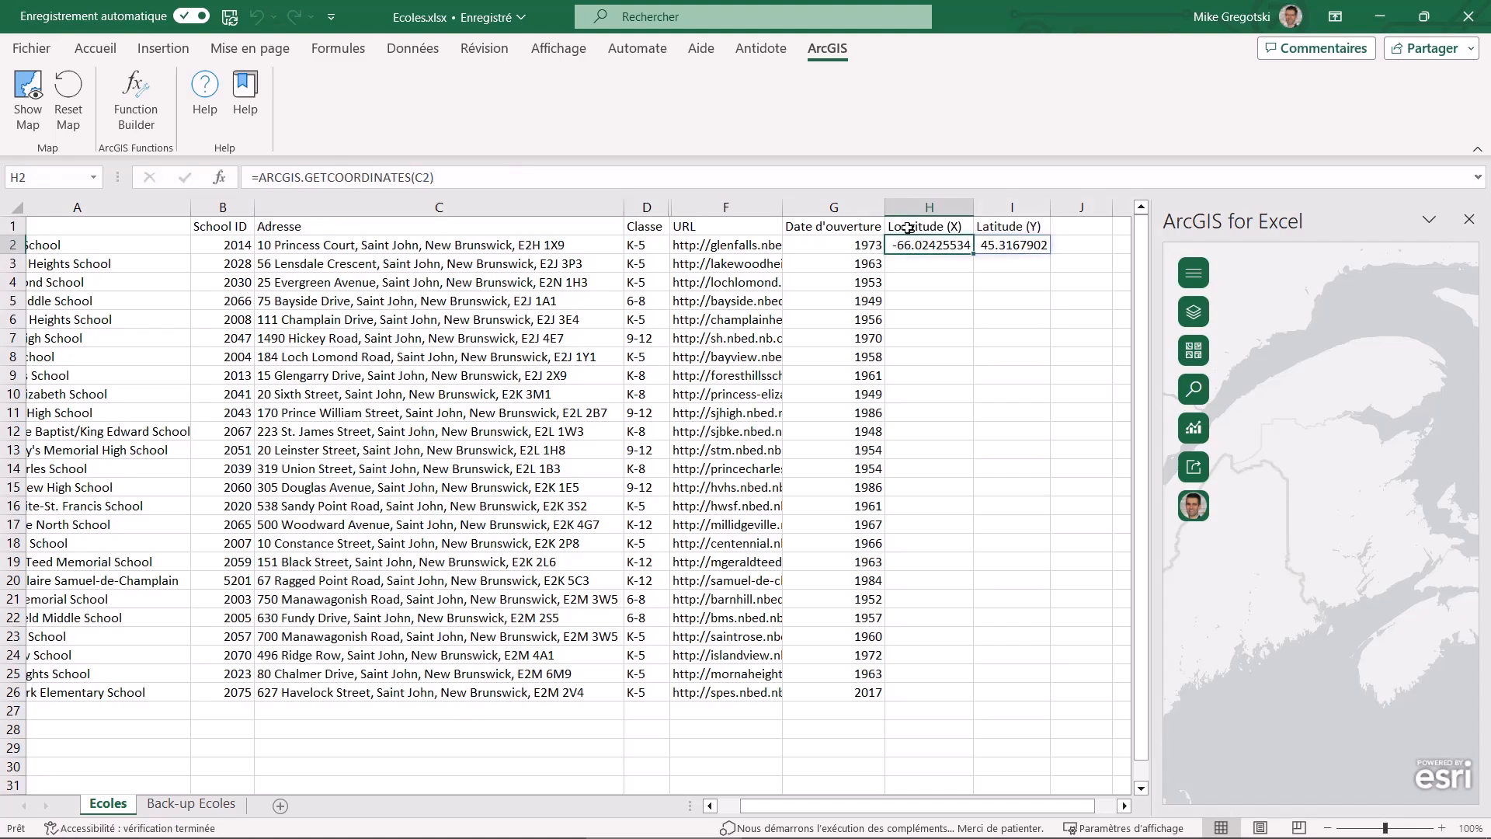
Start an ENRICHBYPOINT geoenrichment function for cell J2 with the ArcGIS Function Builder
{"action": "left_click", "coordinate": [1082, 247]}
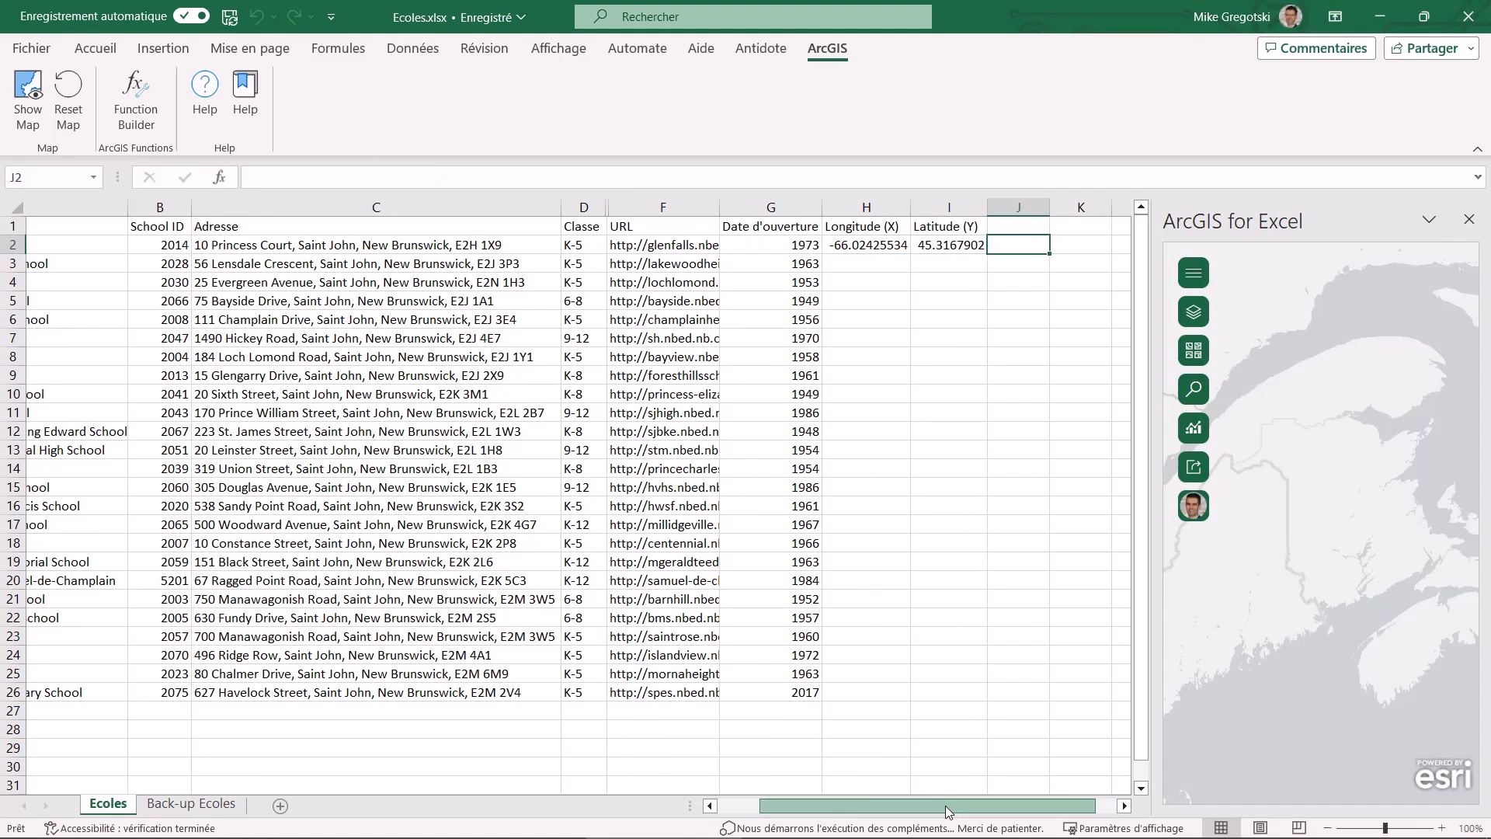
{"action": "left_click", "coordinate": [131, 104]}
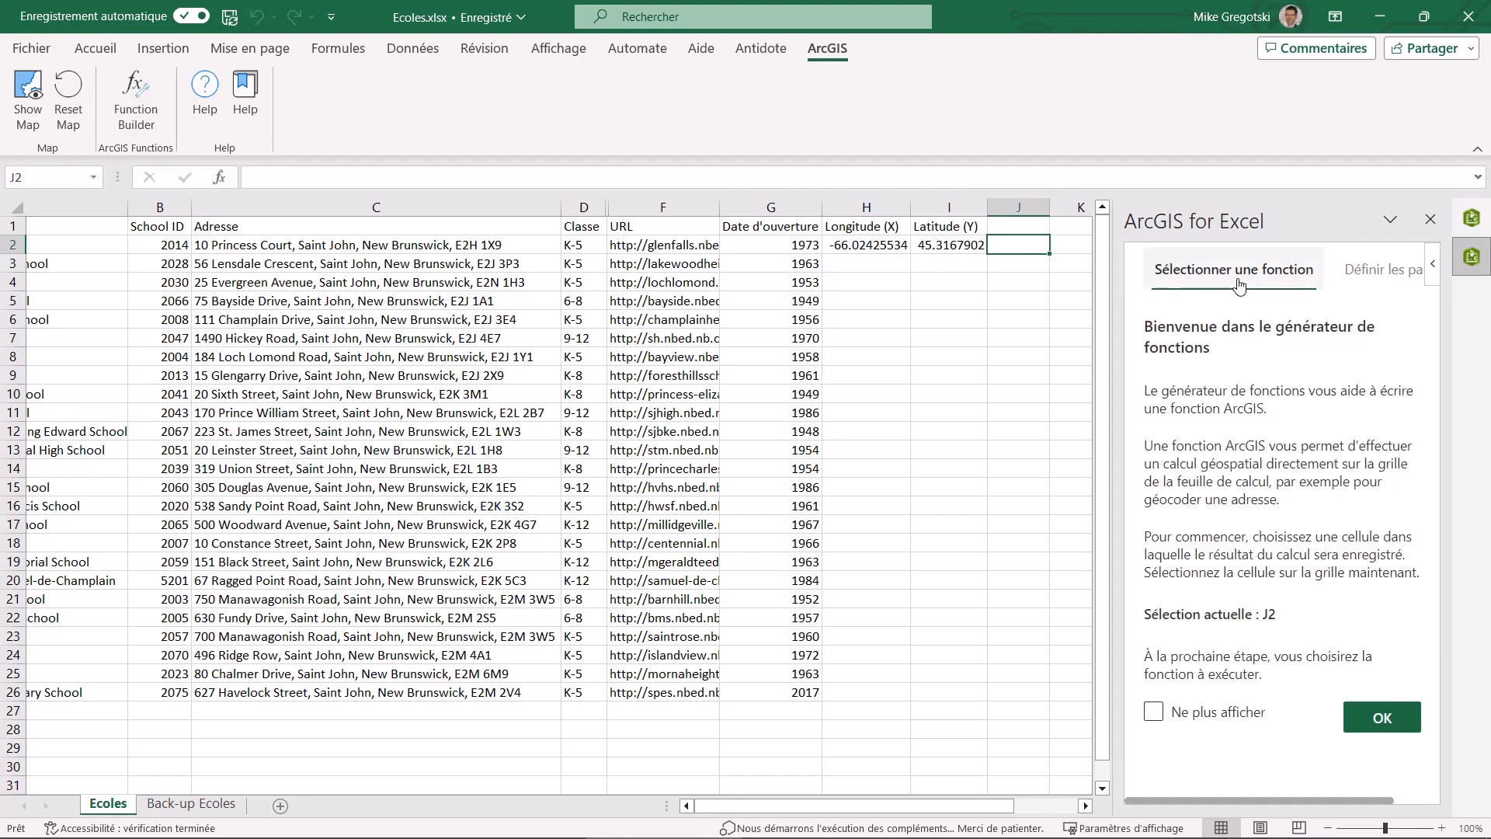
{"action": "left_click", "coordinate": [1245, 272]}
{"action": "left_click", "coordinate": [1212, 464]}
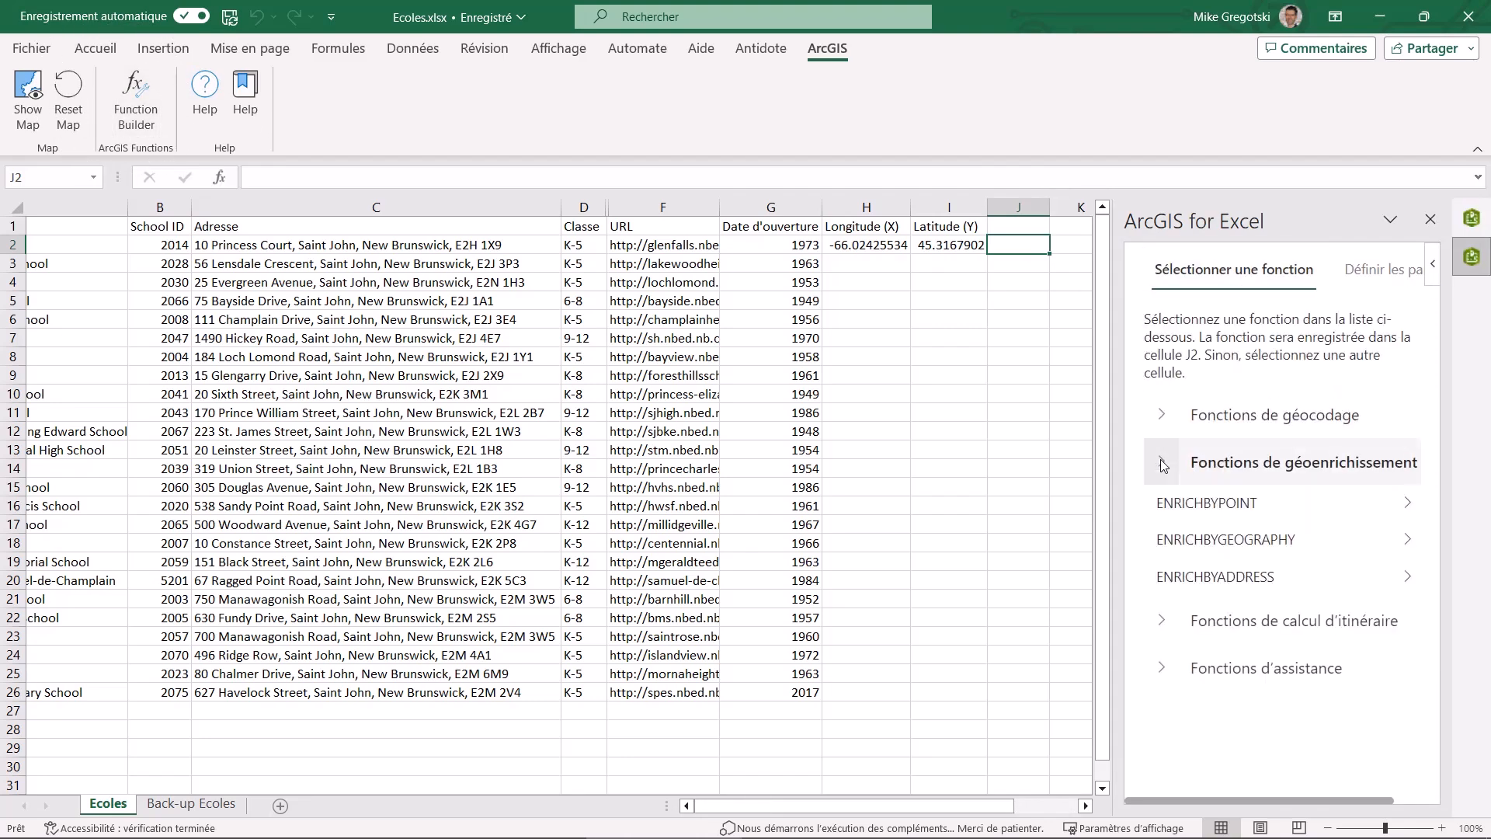
{"action": "left_click", "coordinate": [1187, 504]}
Set the ENRICHBYPOINT longitude to H2, the latitude to I2 and the distance to 5
{"action": "left_click", "coordinate": [1287, 350]}
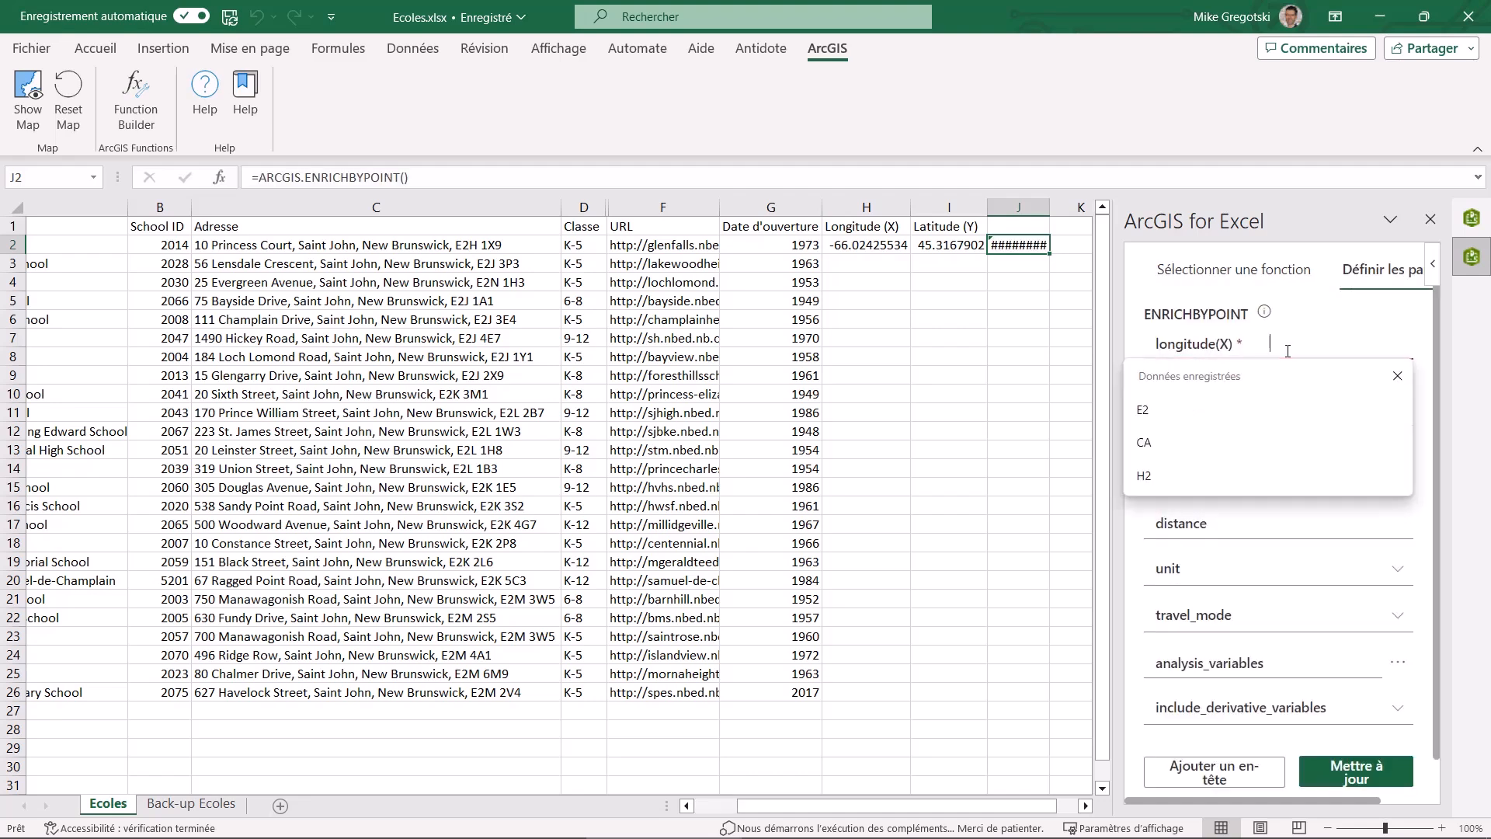
{"action": "type", "text": "H2"}
{"action": "left_click", "coordinate": [1146, 475]}
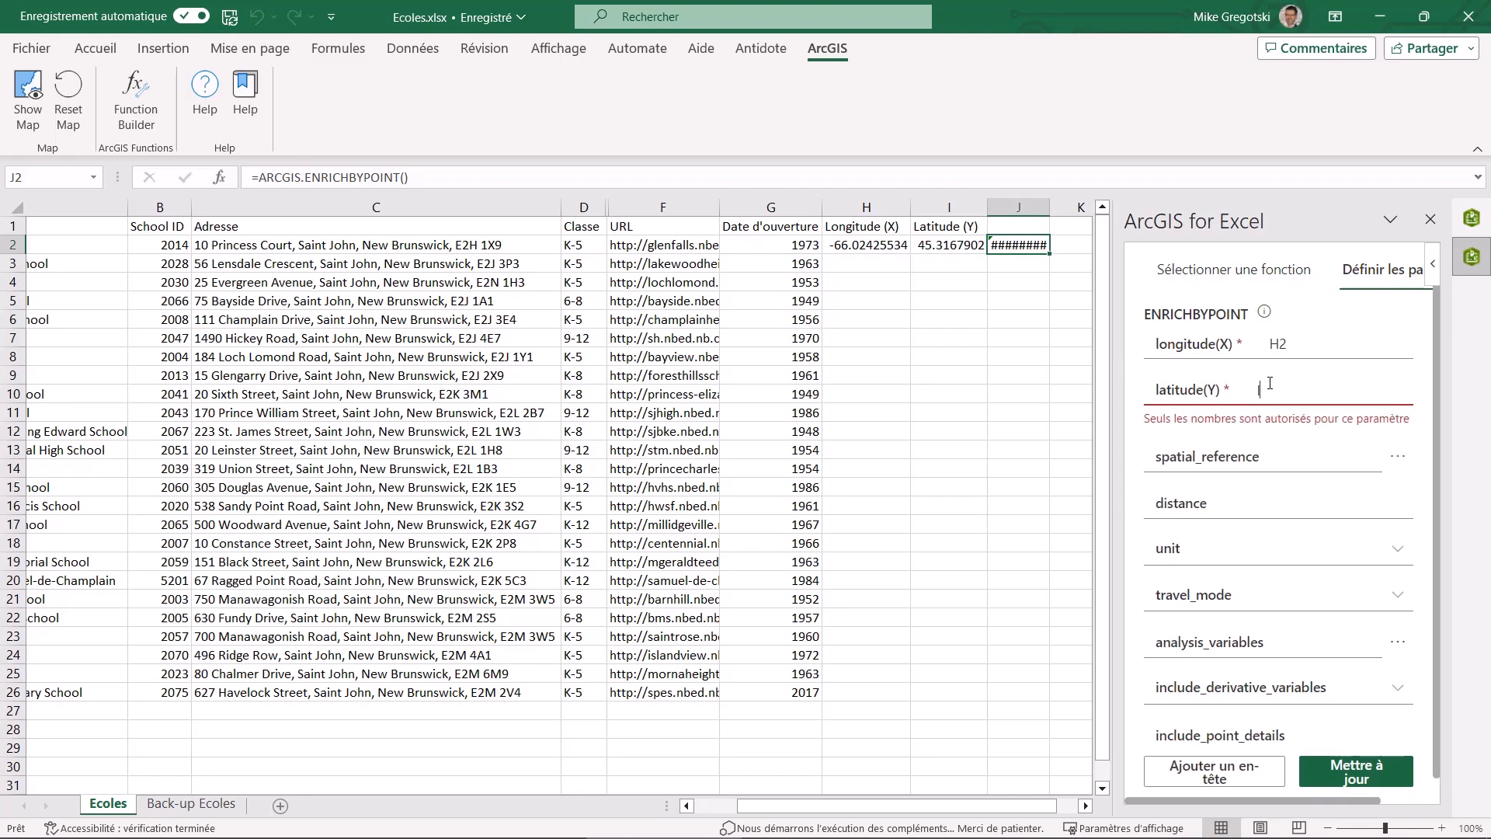
{"action": "type", "text": "I2"}
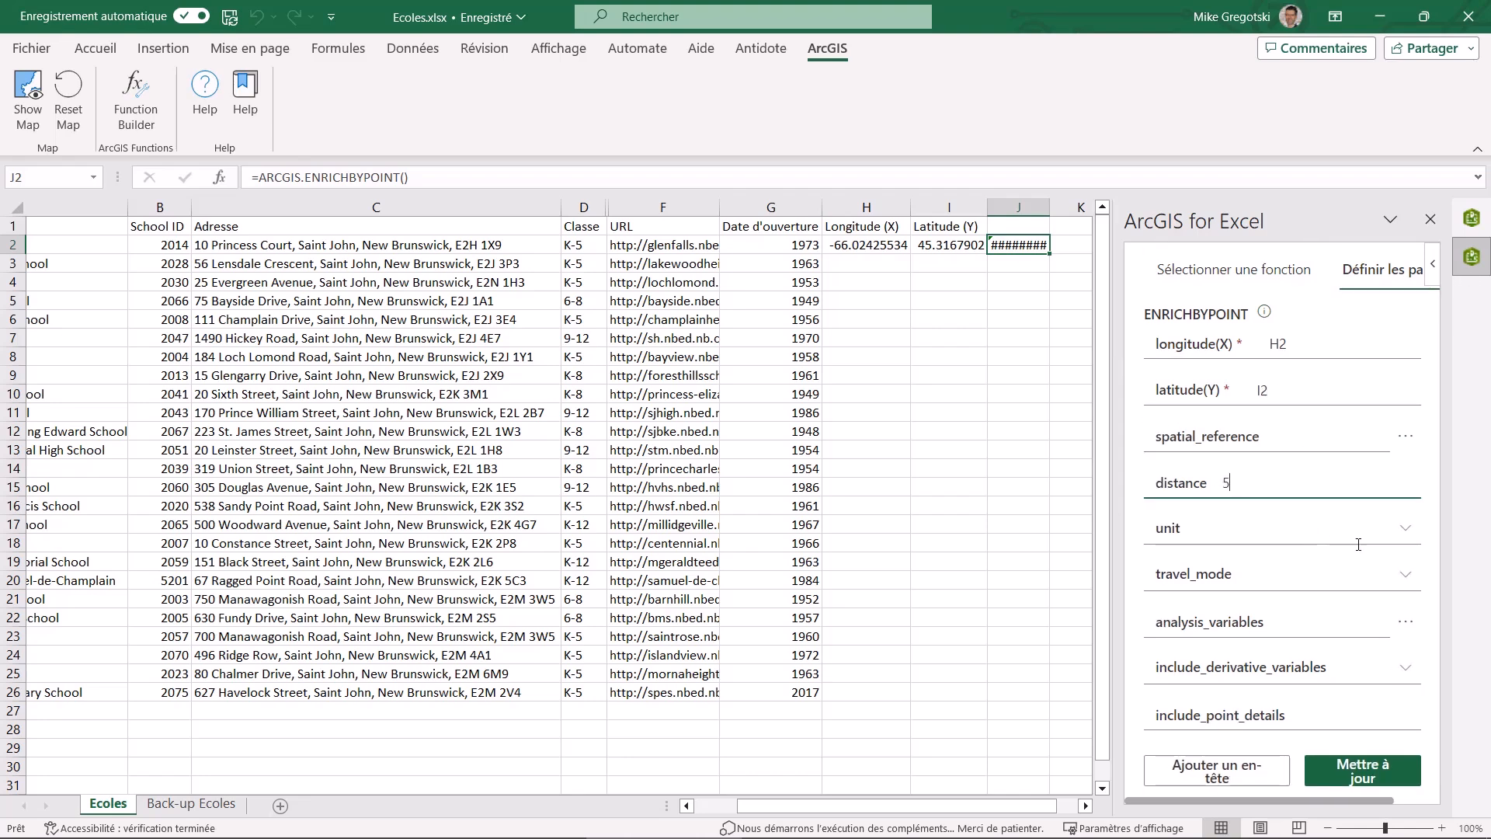
Set the unit to Kilomètres and the travel mode to Conduite (voiture), and update the function in J2 with a header above it
{"action": "left_click", "coordinate": [1404, 535]}
{"action": "left_click", "coordinate": [1249, 597]}
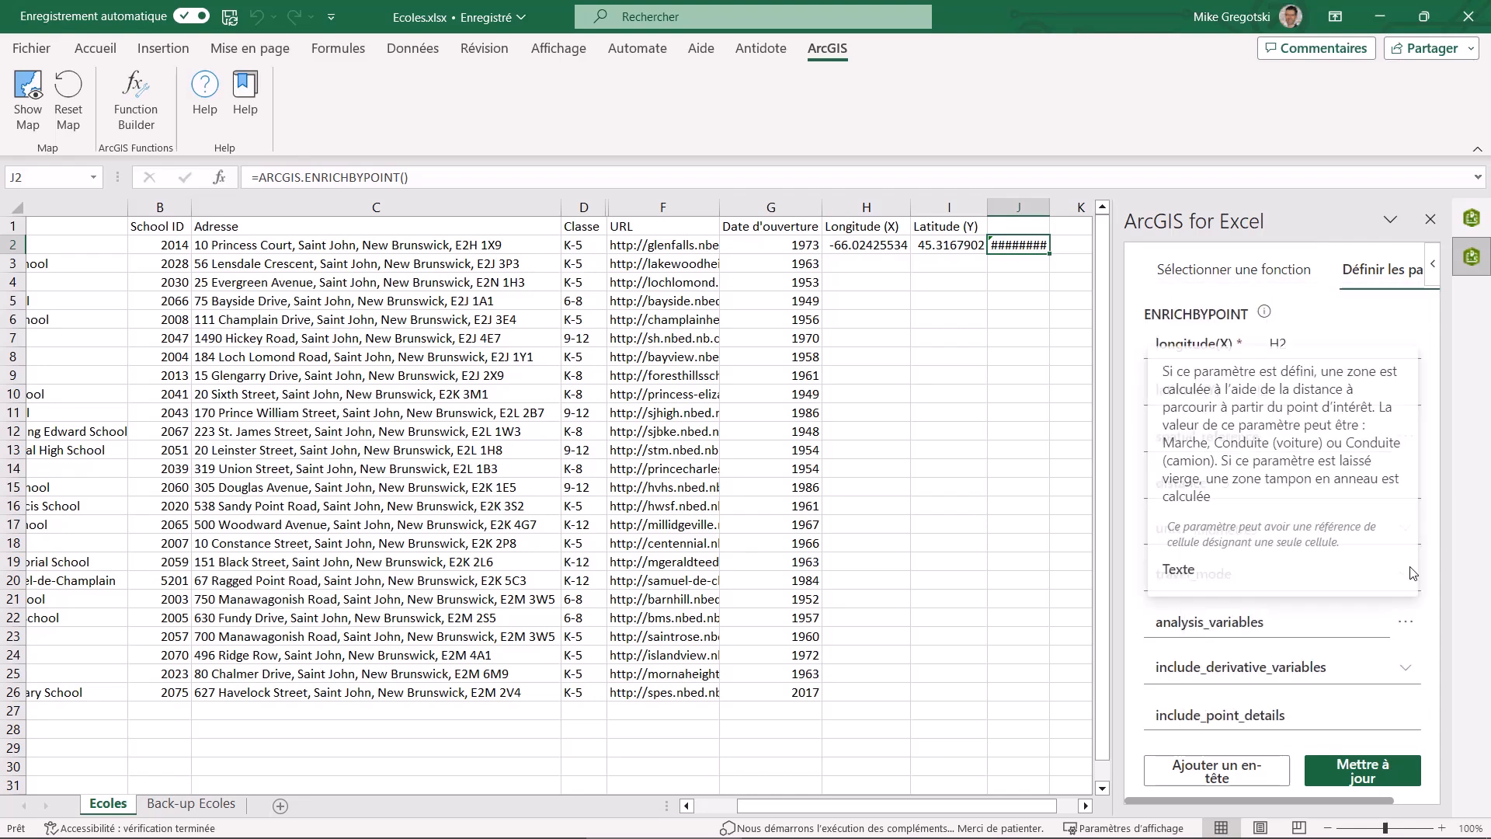
{"action": "left_click", "coordinate": [1410, 574]}
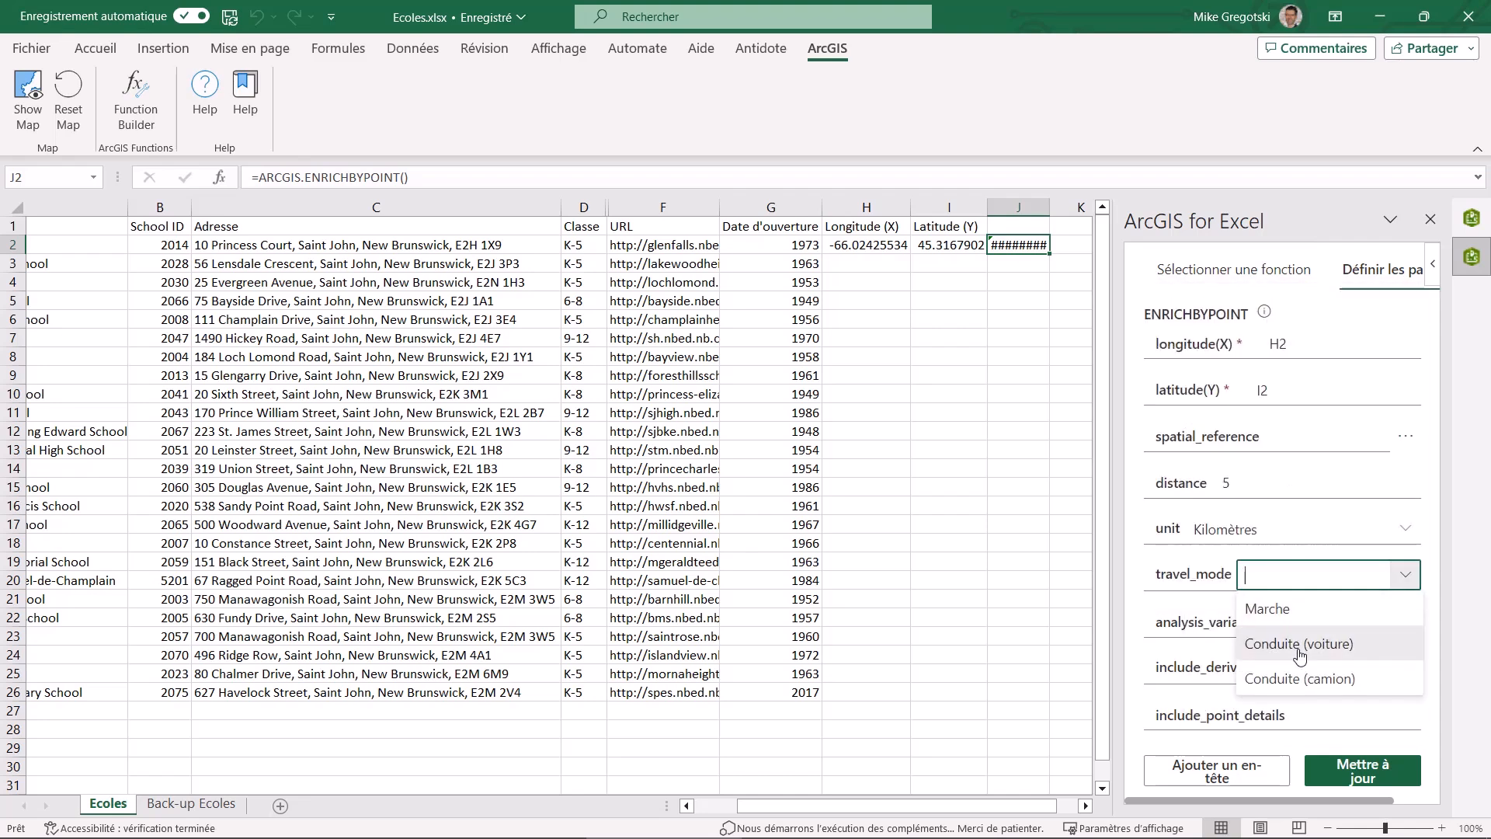
{"action": "left_click", "coordinate": [1299, 644]}
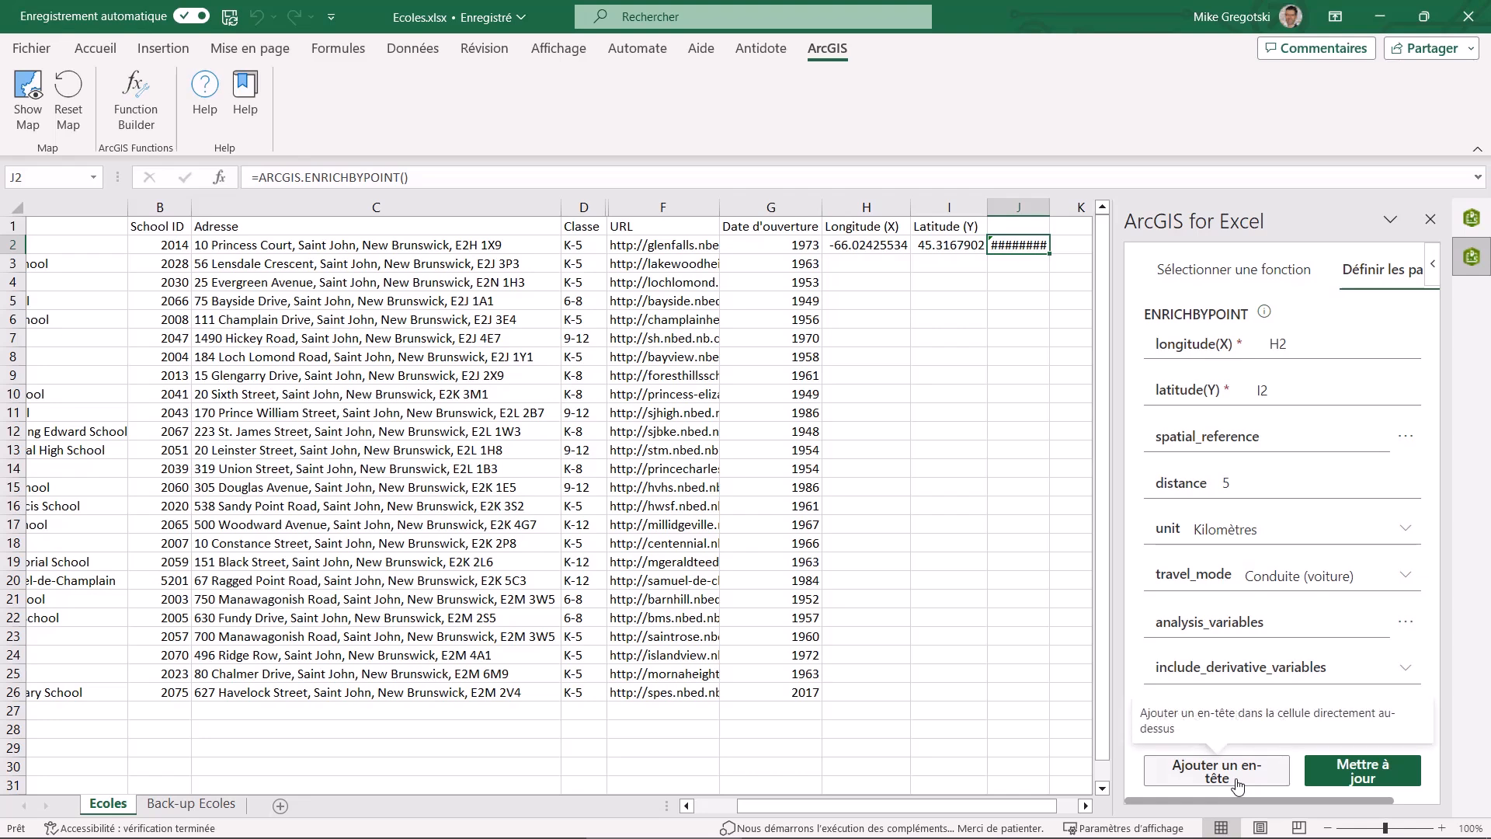
{"action": "left_click", "coordinate": [1404, 774]}
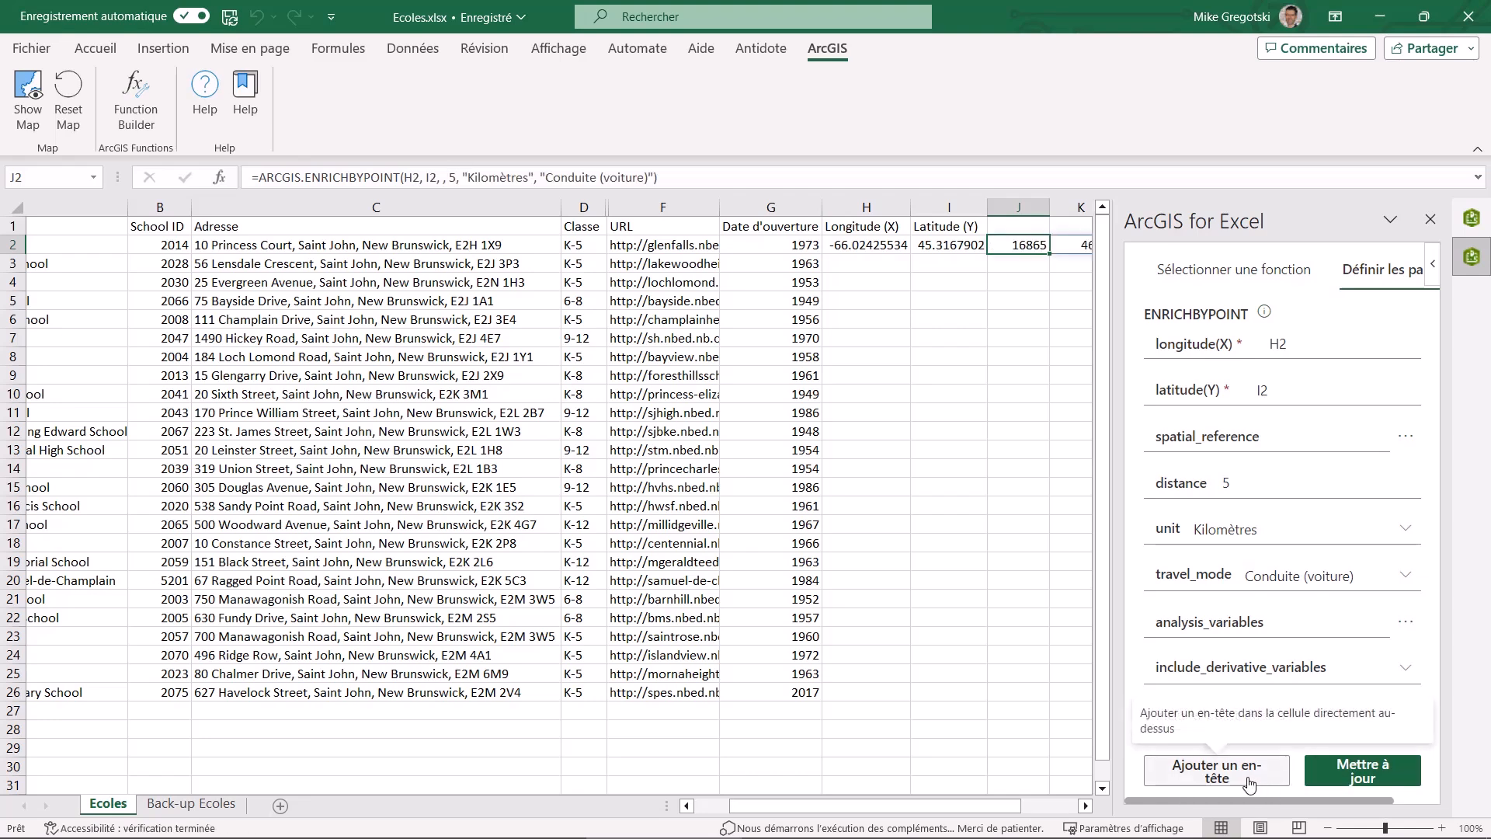
Fit the widths of columns J to M to their population and household headers
{"action": "mouse_move", "coordinate": [799, 809]}
{"action": "left_click_drag", "start_coordinate": [799, 808], "coordinate": [957, 792]}
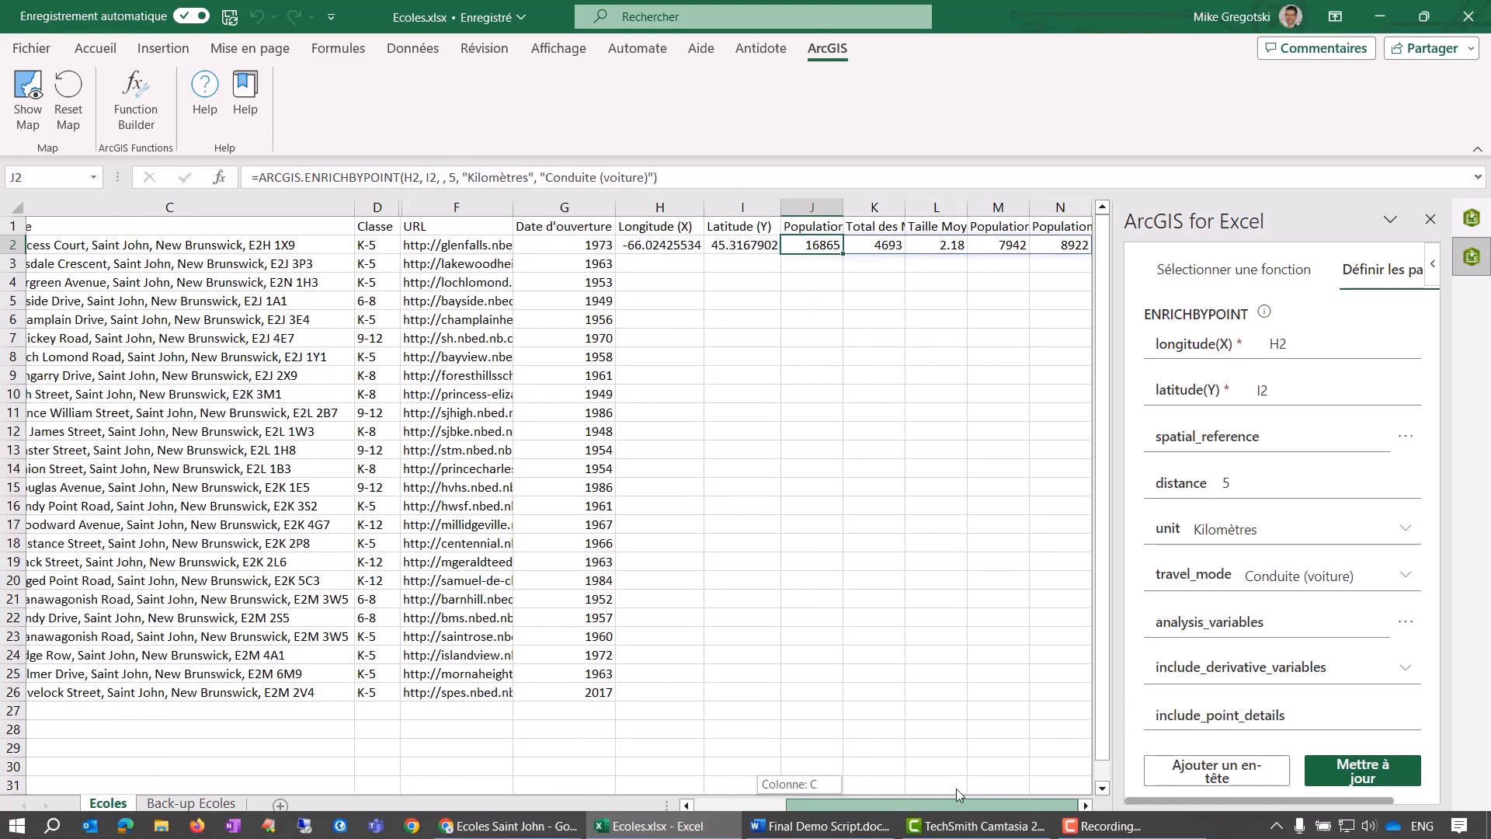
{"action": "double_click", "coordinate": [846, 209]}
{"action": "double_click", "coordinate": [954, 208]}
{"action": "double_click", "coordinate": [1066, 208]}
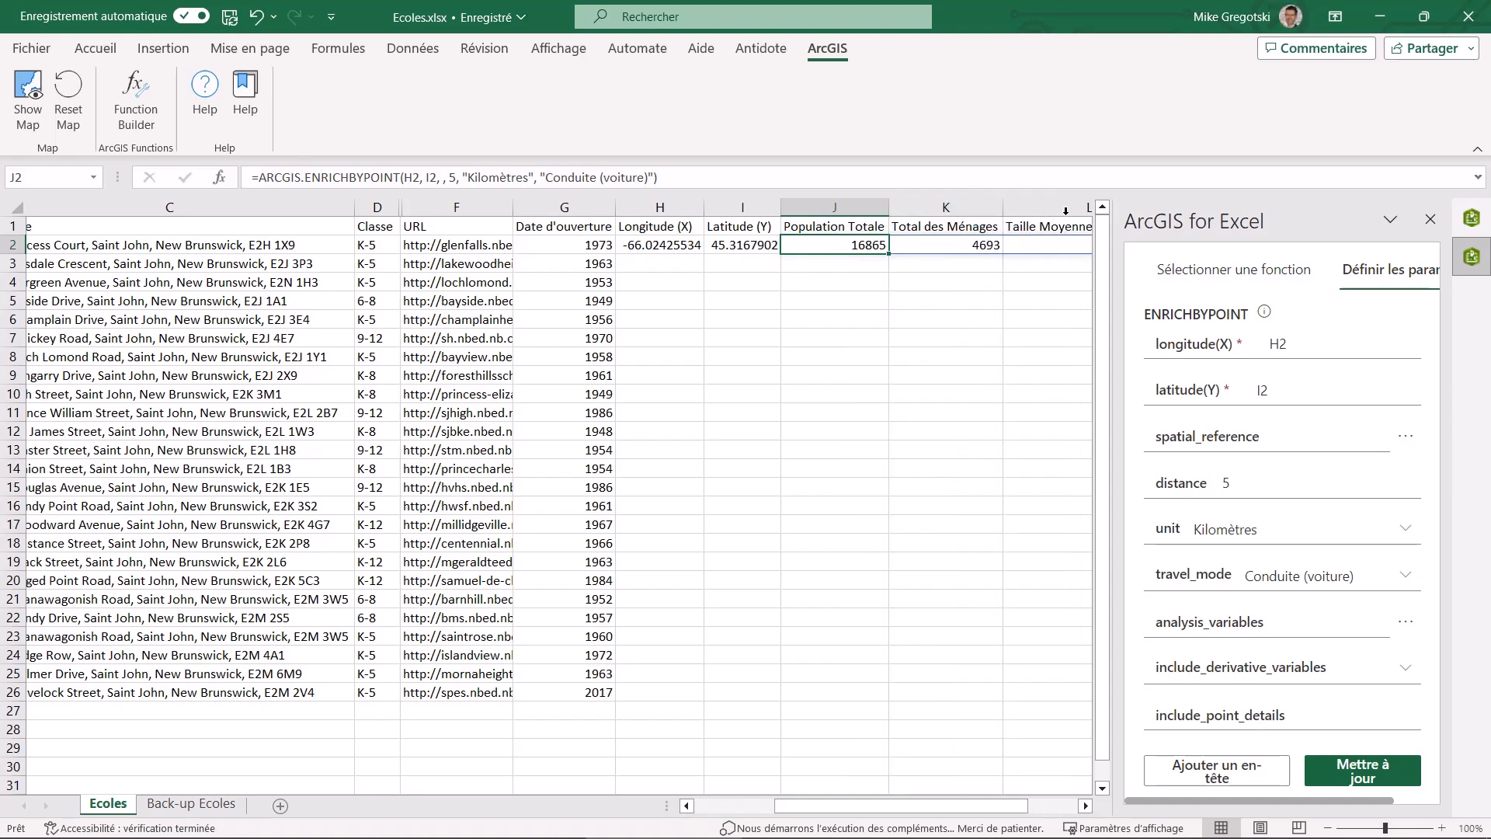
{"action": "mouse_move", "coordinate": [966, 807]}
{"action": "left_mouse_down"}
{"action": "mouse_move", "coordinate": [1008, 804]}
{"action": "mouse_move", "coordinate": [976, 807]}
{"action": "left_mouse_up"}
{"action": "double_click", "coordinate": [1029, 208]}
{"action": "left_click", "coordinate": [1066, 208]}
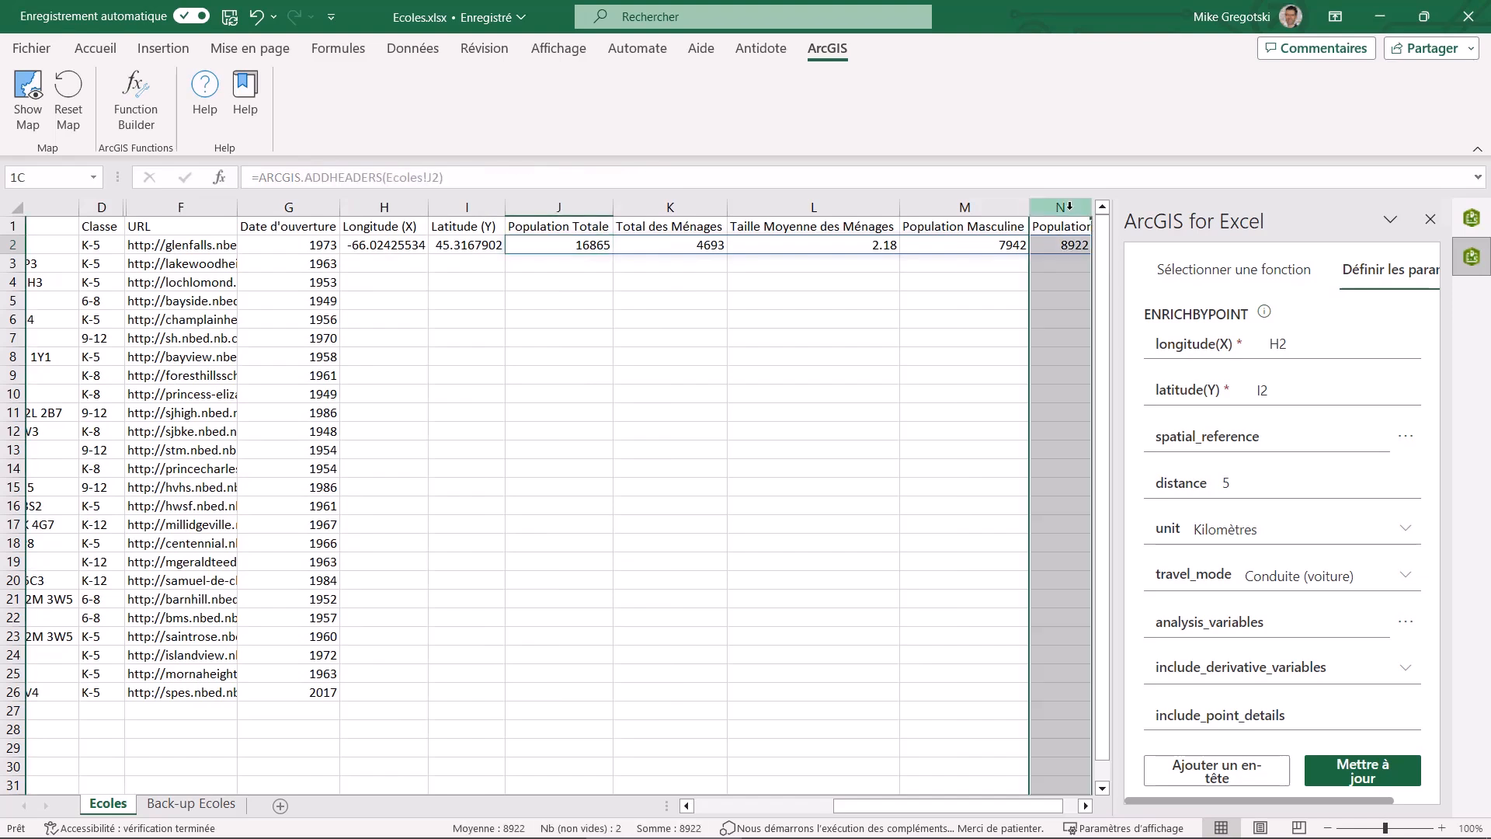
{"action": "left_click", "coordinate": [986, 206]}
Open the analysis variables of the ENRICHBYPOINT function in J2 and set the country or zone to Canada
{"action": "left_click", "coordinate": [557, 243]}
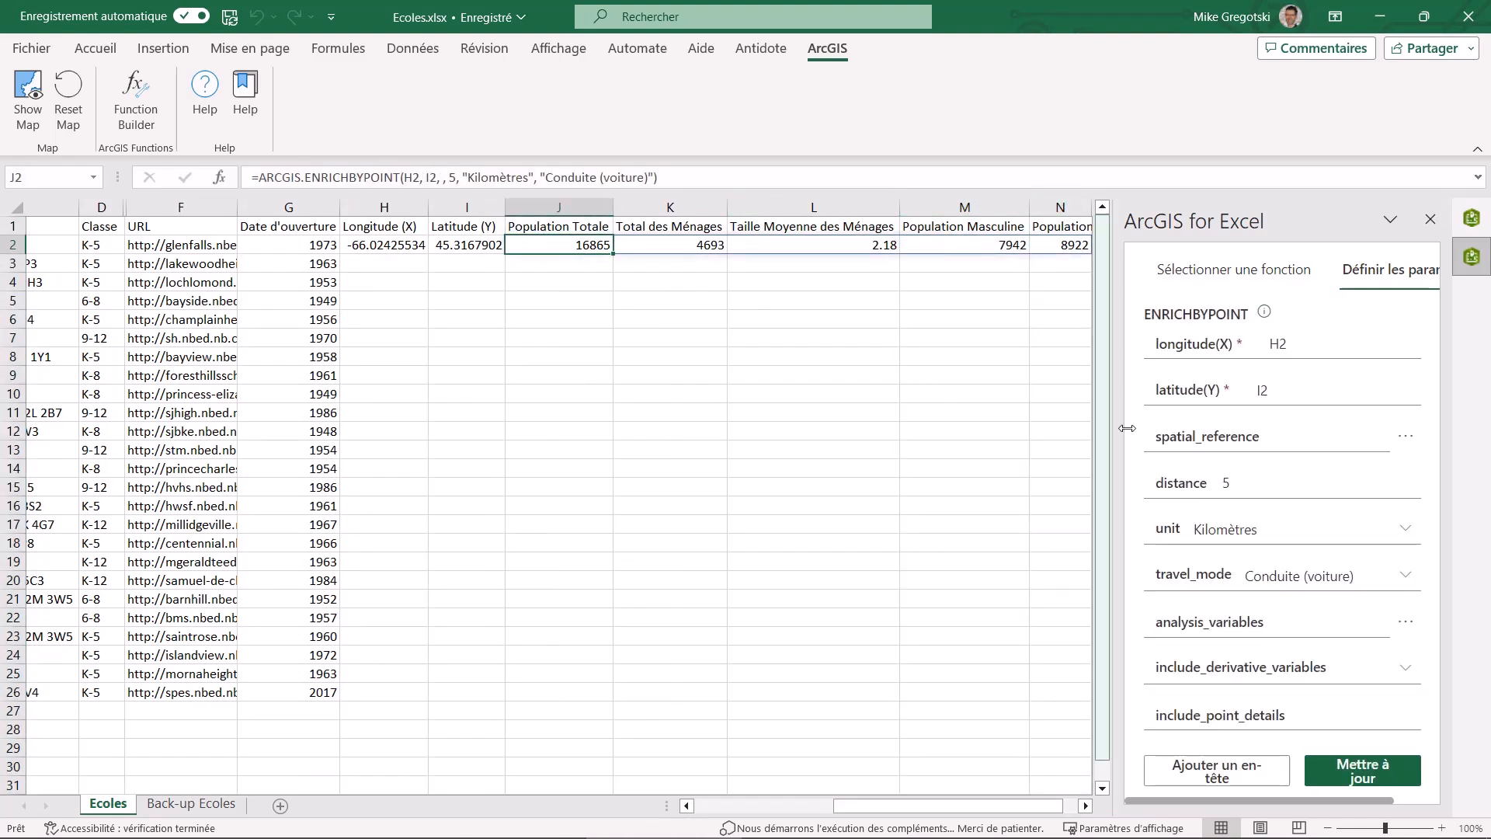
{"action": "left_click", "coordinate": [1406, 625]}
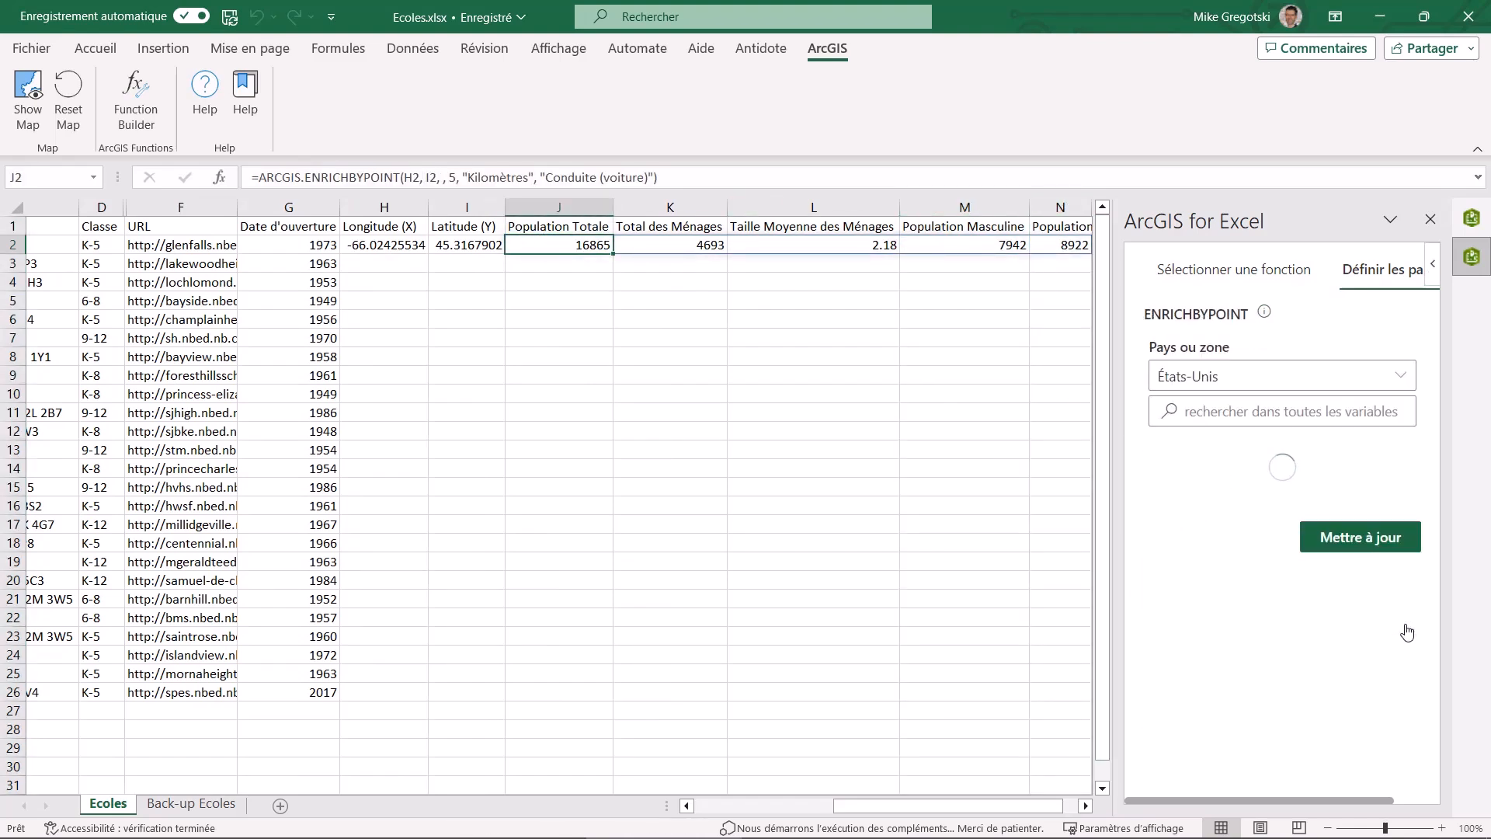
{"action": "left_click", "coordinate": [1393, 378]}
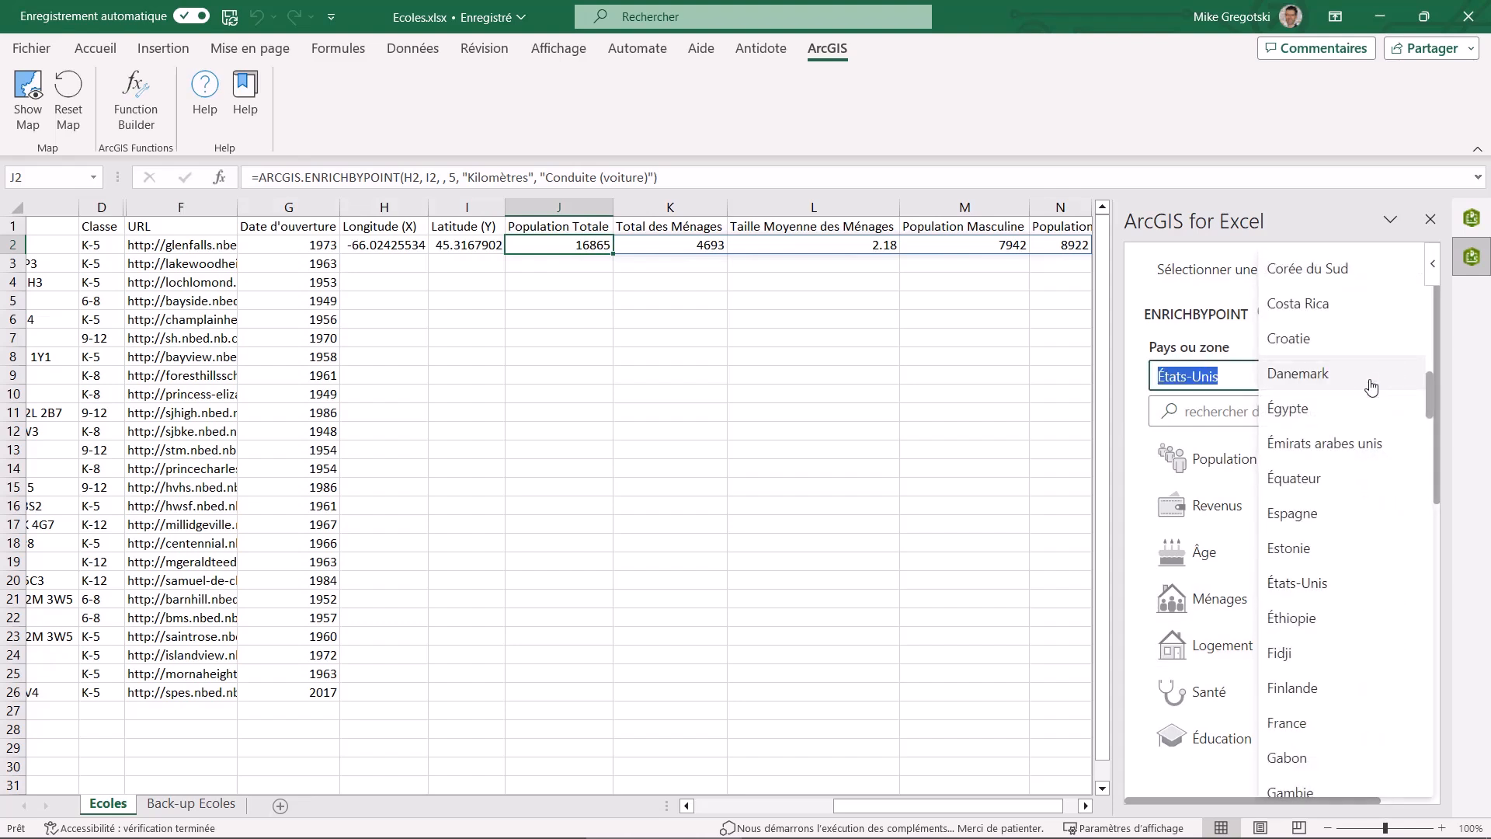
{"action": "scroll", "coordinate": [1307, 462], "scroll_direction": "up", "scroll_amount": 3}
{"action": "scroll", "coordinate": [1306, 462], "scroll_direction": "up", "scroll_amount": 2}
{"action": "left_click", "coordinate": [1299, 465]}
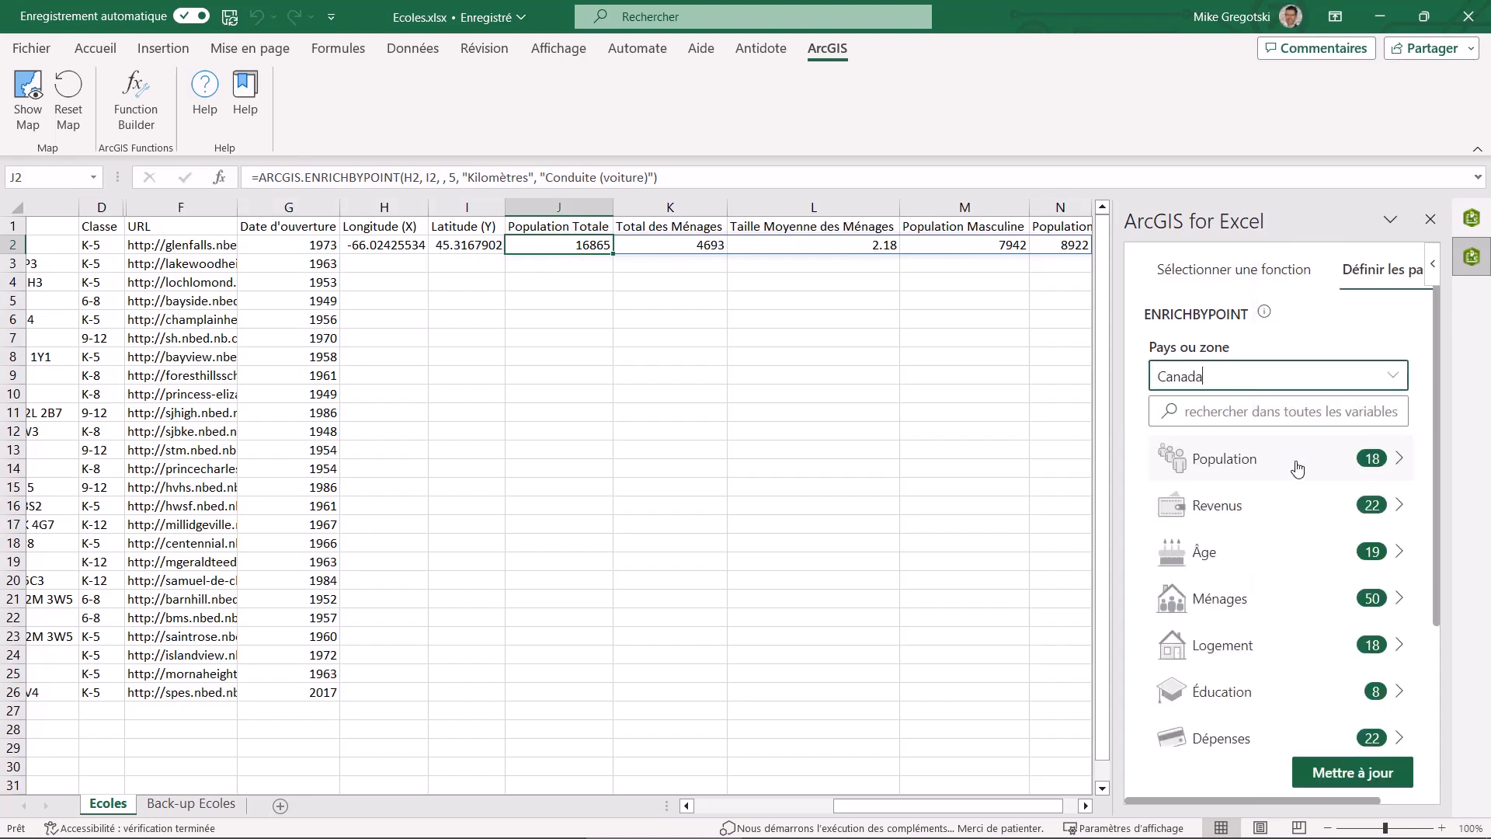
Choose the 2017 Total Pop variables for 0 to 4, 5 to 9, 10 to 14 and 15 to 19 Yrs and update the J2 function
{"action": "left_click", "coordinate": [1397, 551]}
{"action": "scroll", "coordinate": [1282, 548], "scroll_direction": "down", "scroll_amount": 6}
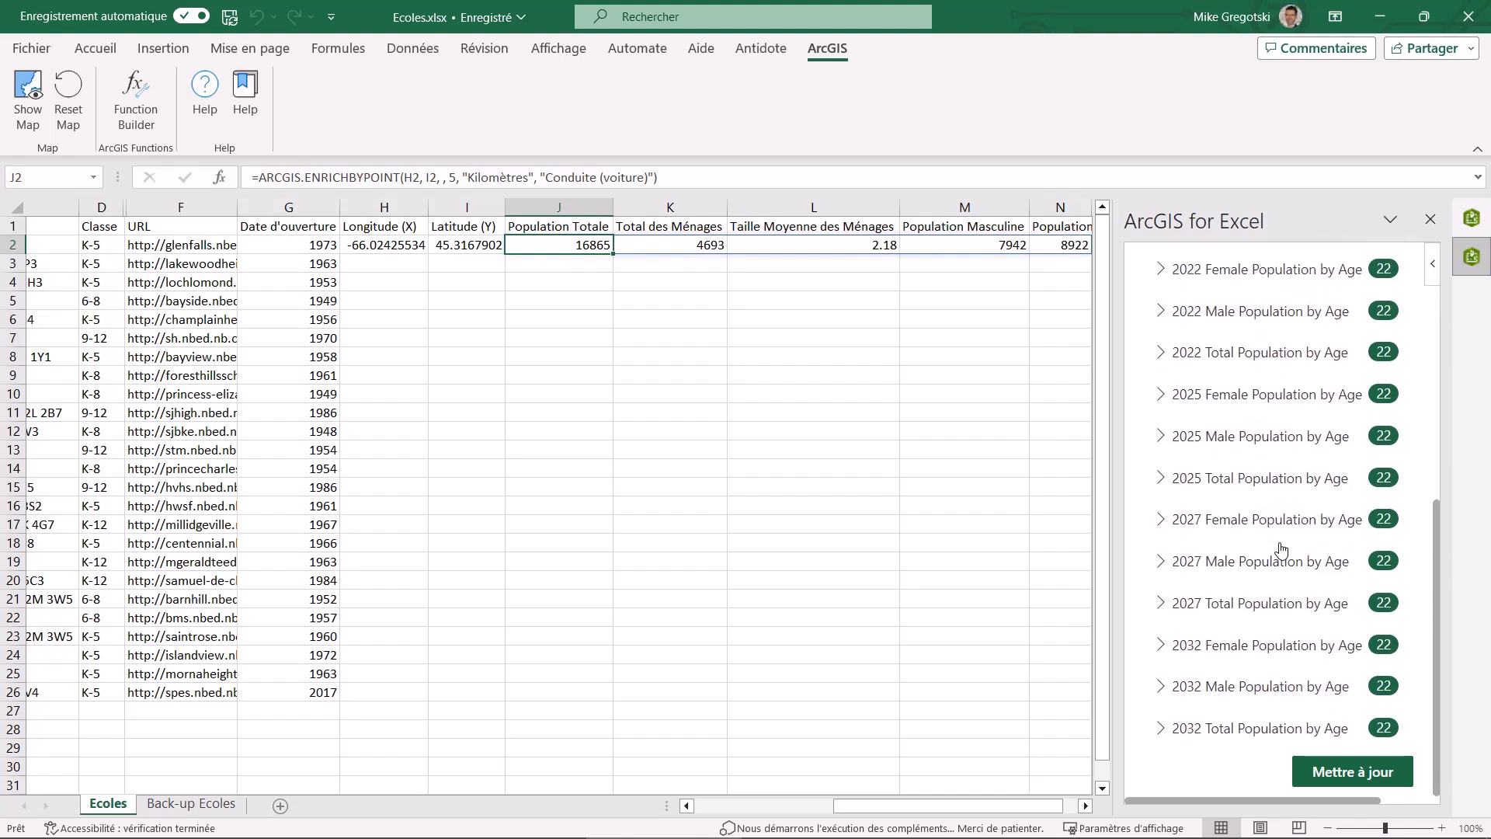
{"action": "scroll", "coordinate": [1277, 544], "scroll_direction": "up", "scroll_amount": 1}
{"action": "left_click", "coordinate": [1160, 394]}
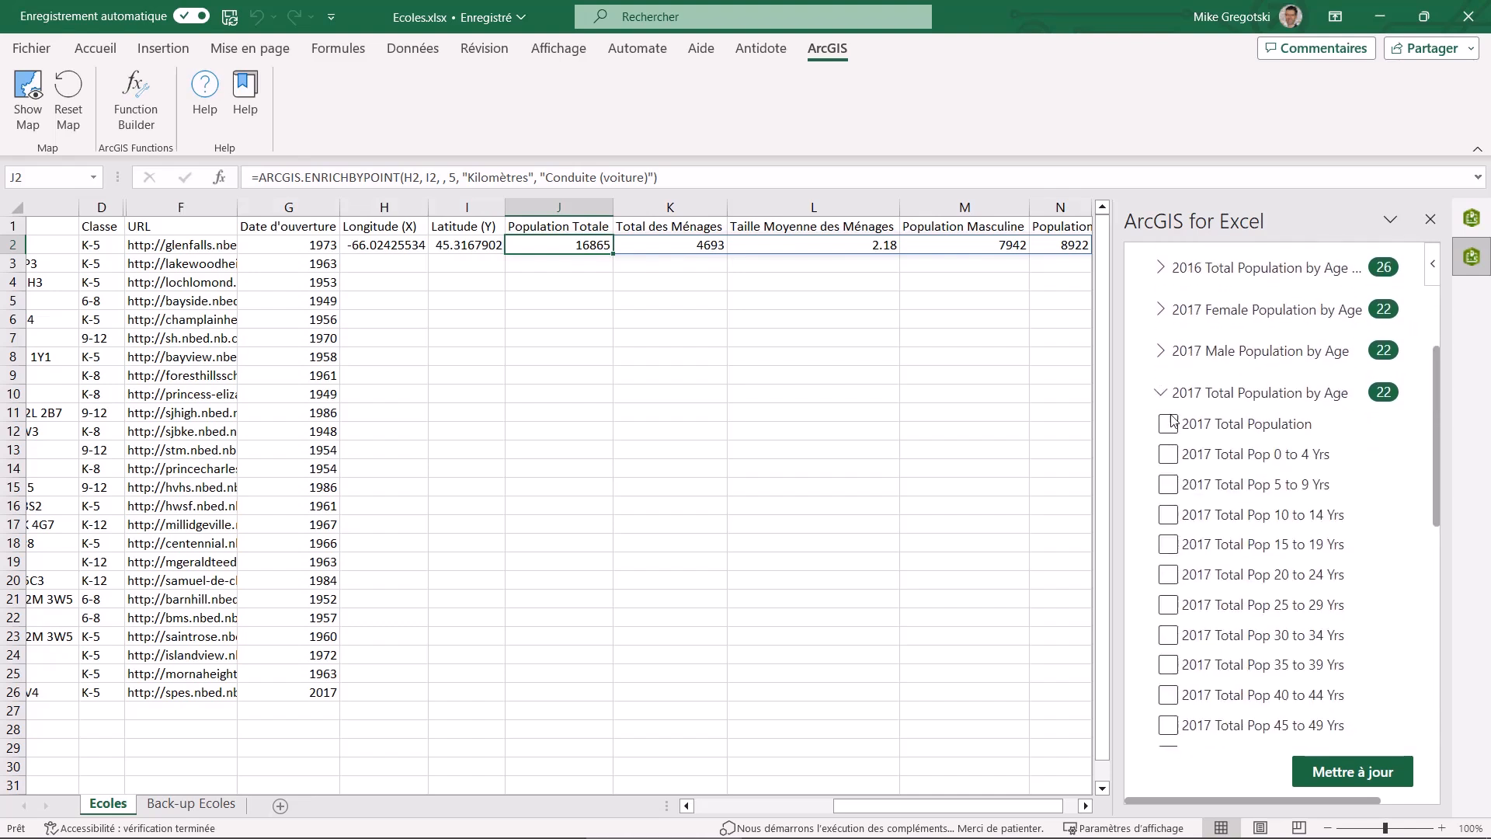
{"action": "left_click", "coordinate": [1168, 454]}
{"action": "left_click", "coordinate": [1168, 484]}
{"action": "left_click", "coordinate": [1168, 514]}
{"action": "left_click", "coordinate": [1169, 544]}
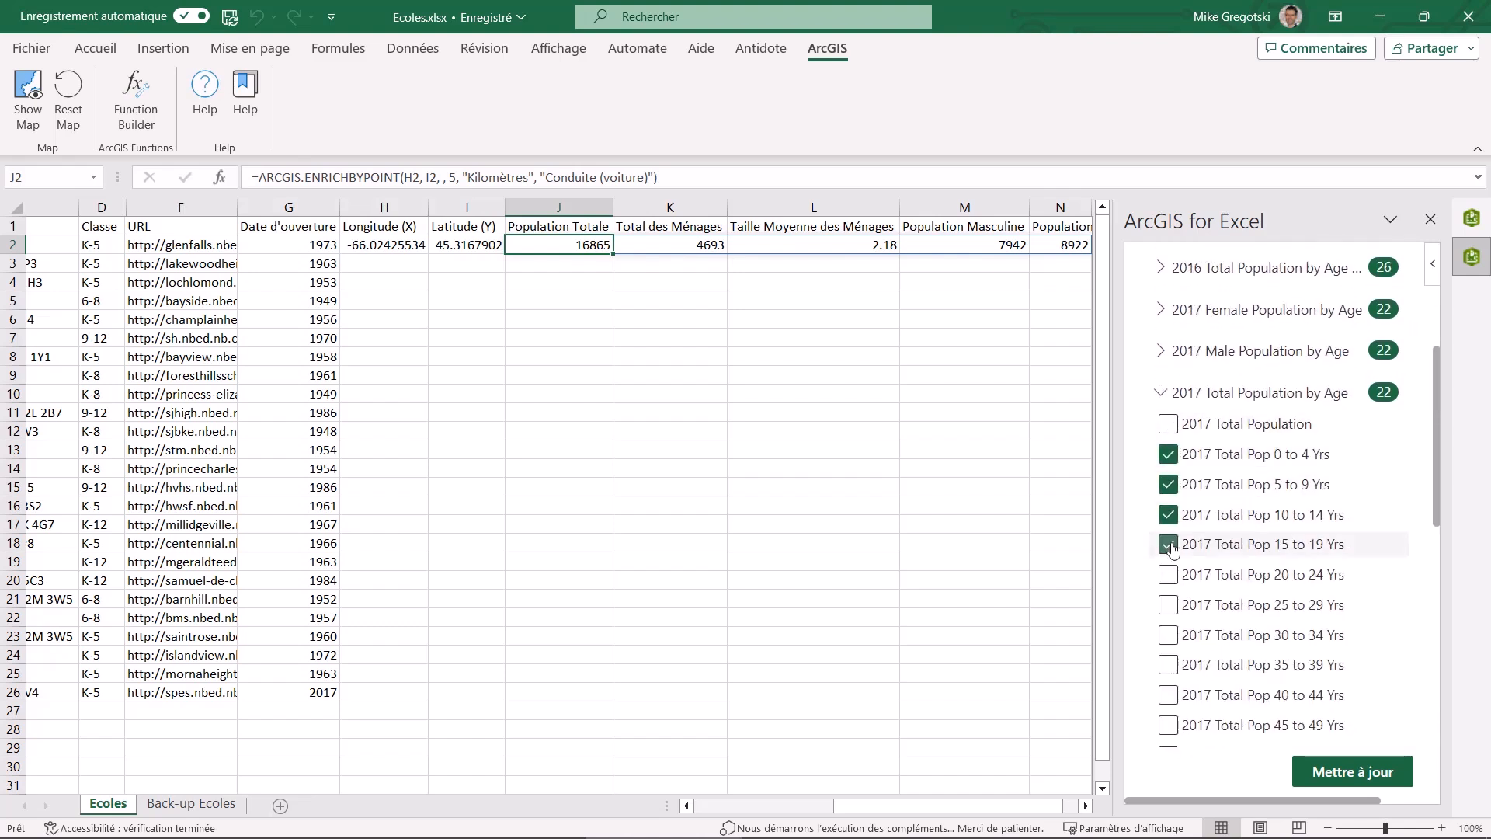
{"action": "left_click", "coordinate": [1340, 773]}
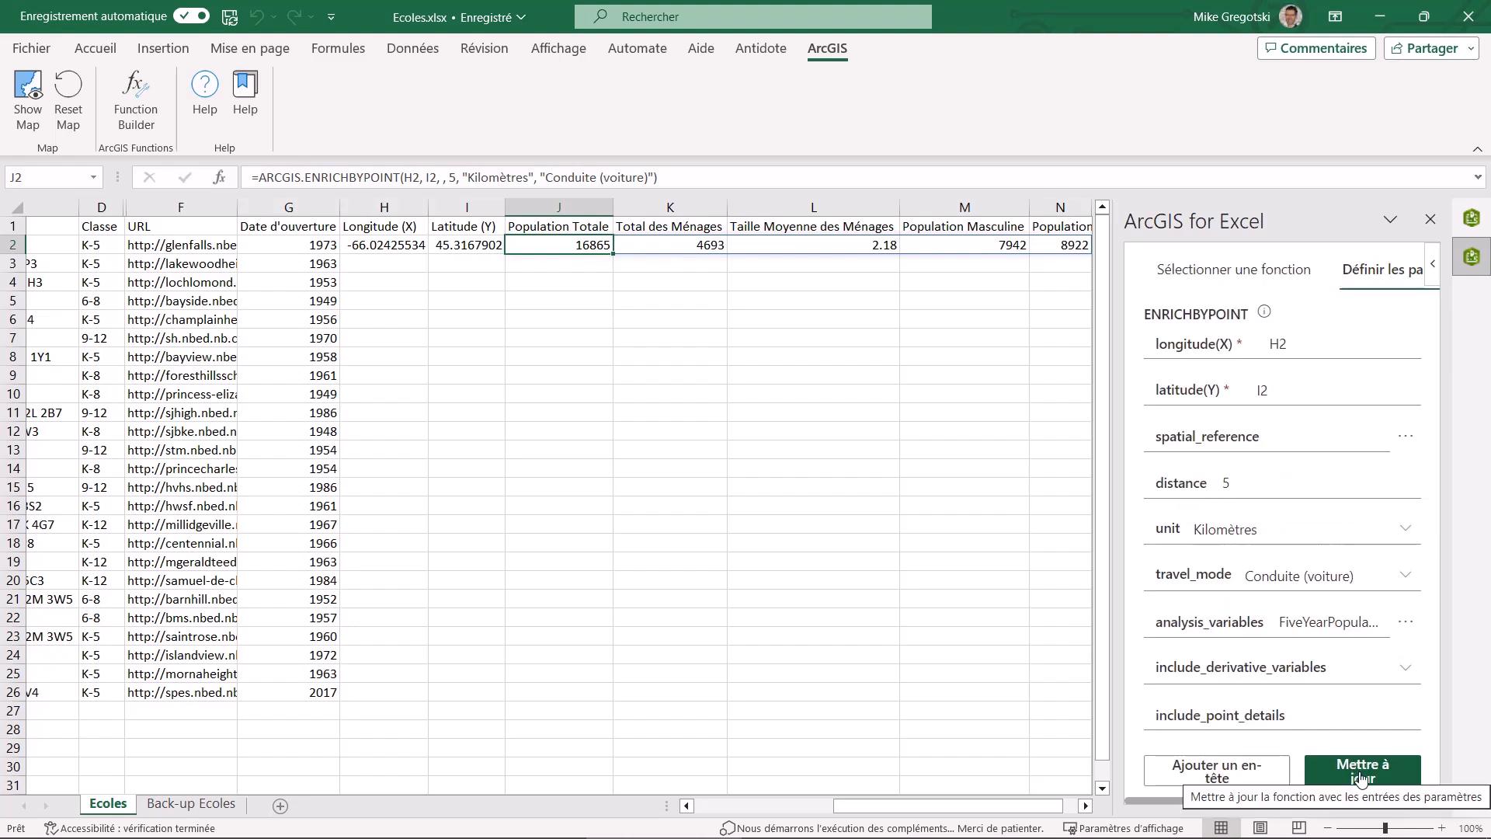
{"action": "left_click", "coordinate": [1361, 776]}
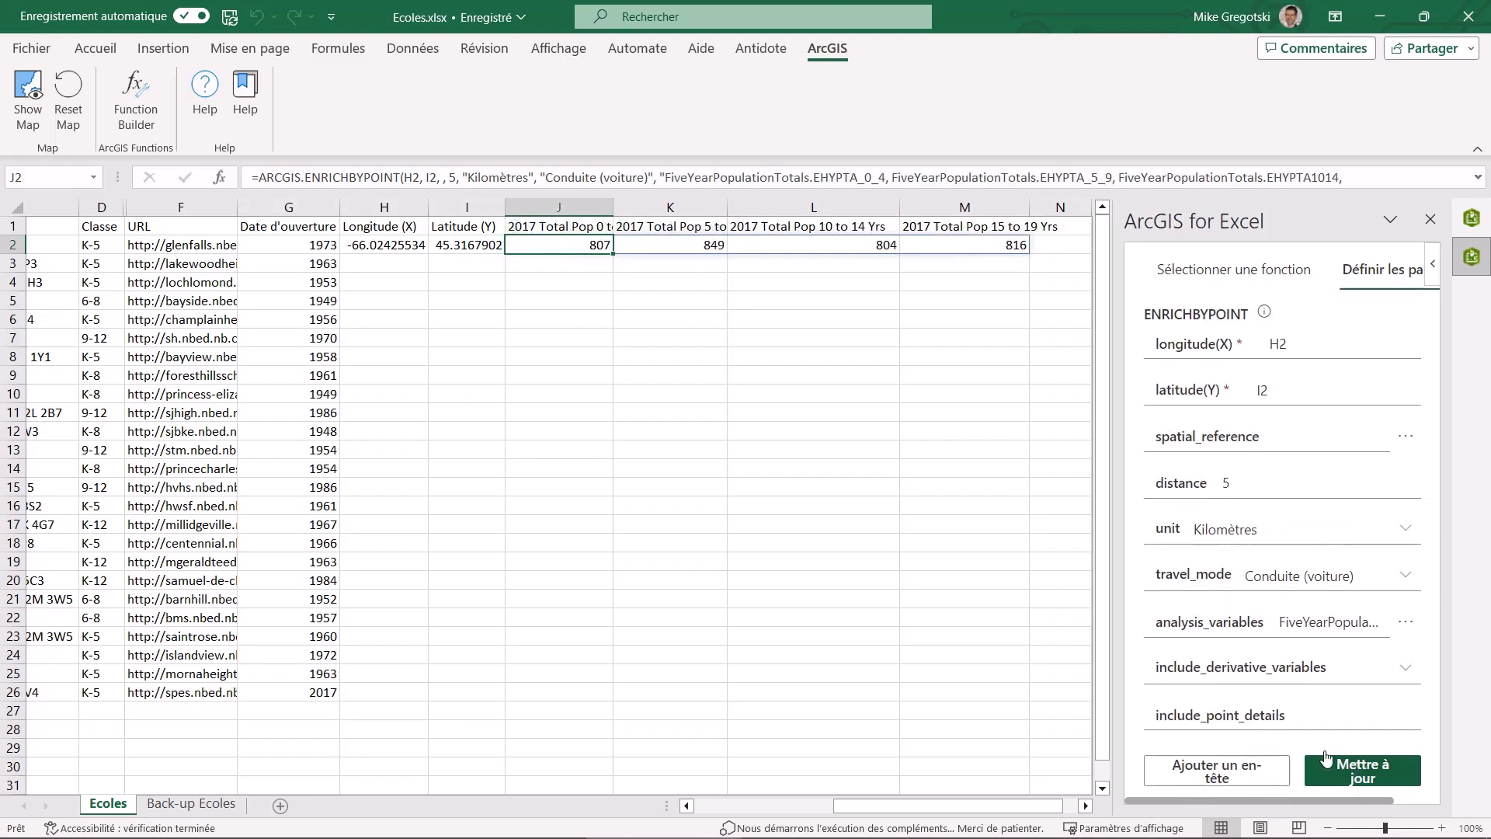
Copy the GETCOORDINATES formula from H2 to cells H3 to H26
{"action": "left_click", "coordinate": [410, 248]}
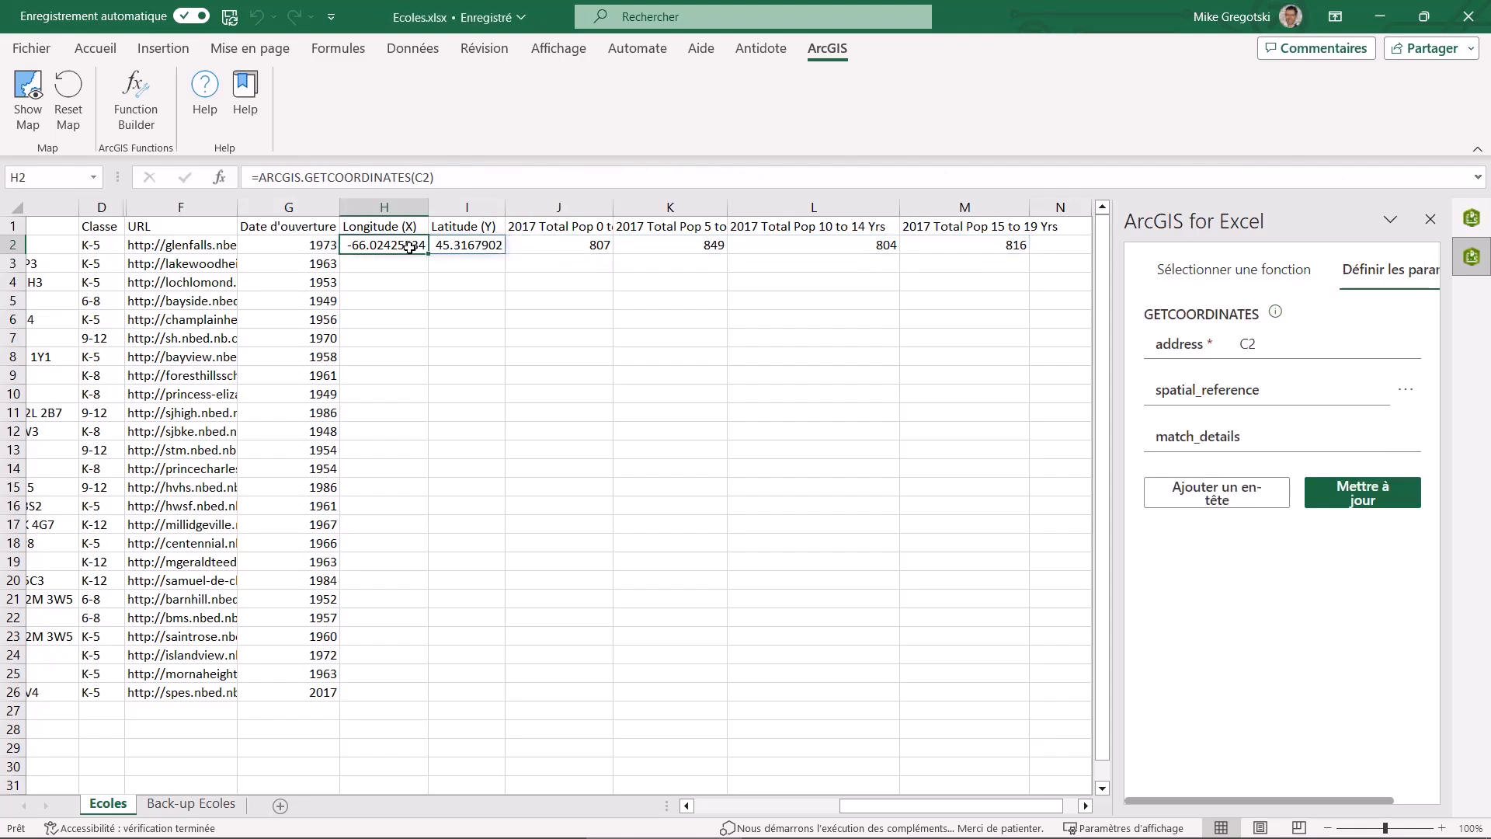
{"action": "key", "text": "ctrl+c"}
{"action": "left_click_drag", "start_coordinate": [383, 265], "coordinate": [392, 689]}
{"action": "key", "text": "ctrl+v"}
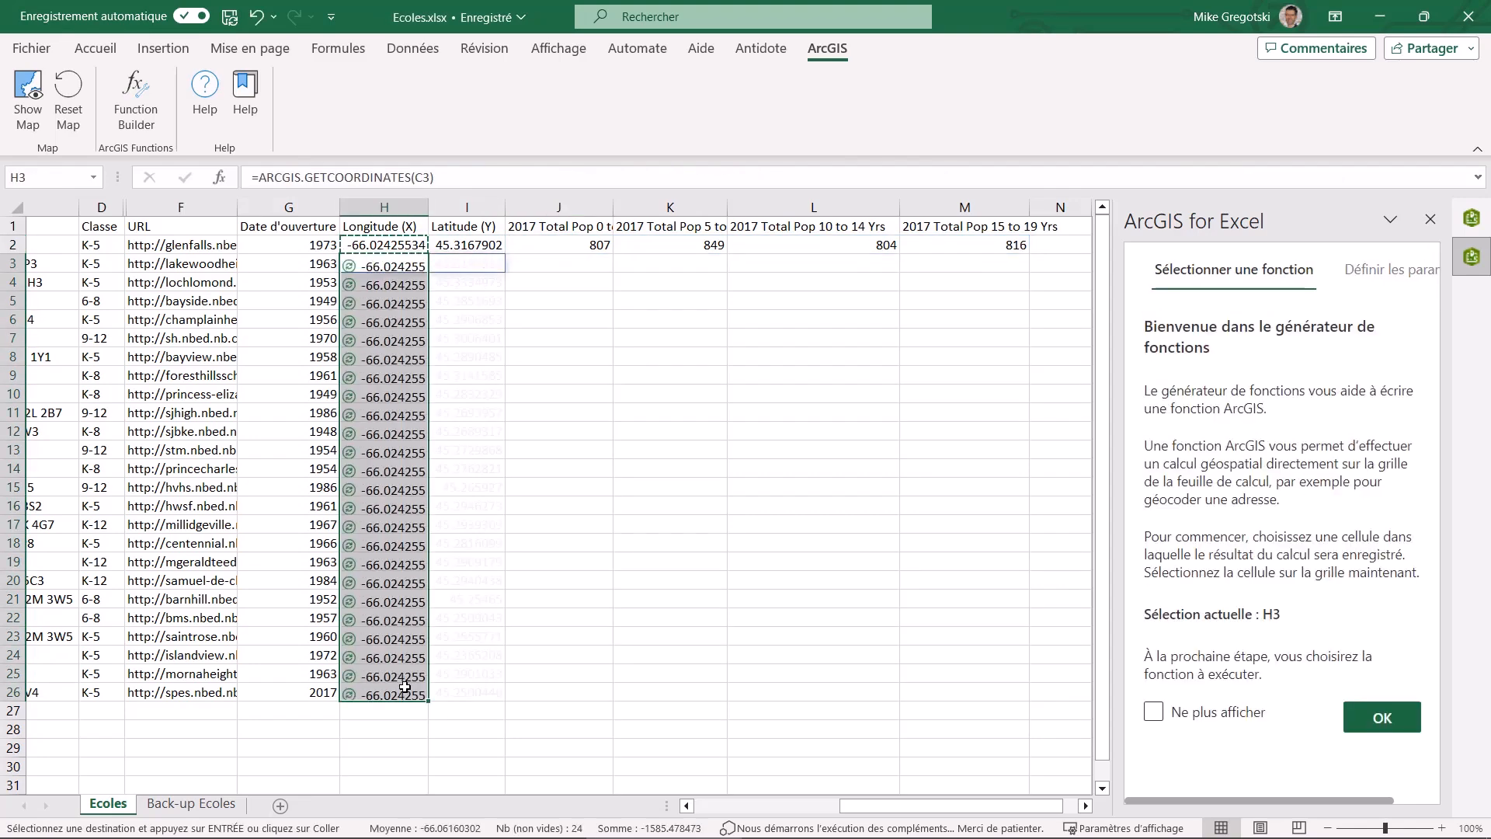
Copy the ENRICHBYPOINT formula from J2 to cells J3 to J26
{"action": "left_click", "coordinate": [585, 249]}
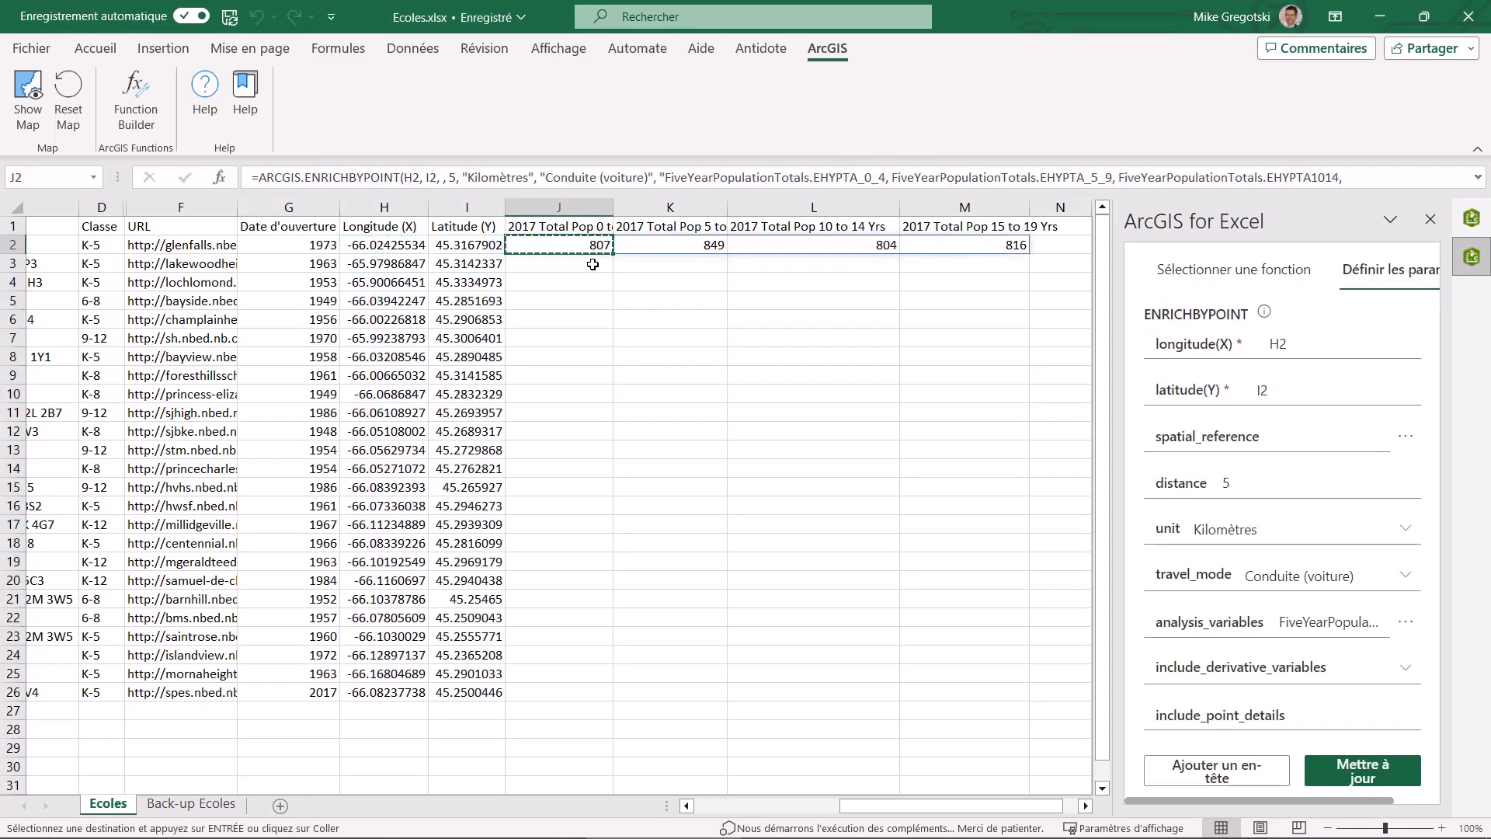
{"action": "left_click_drag", "start_coordinate": [592, 265], "coordinate": [586, 689]}
{"action": "key", "text": "ctrl+v"}
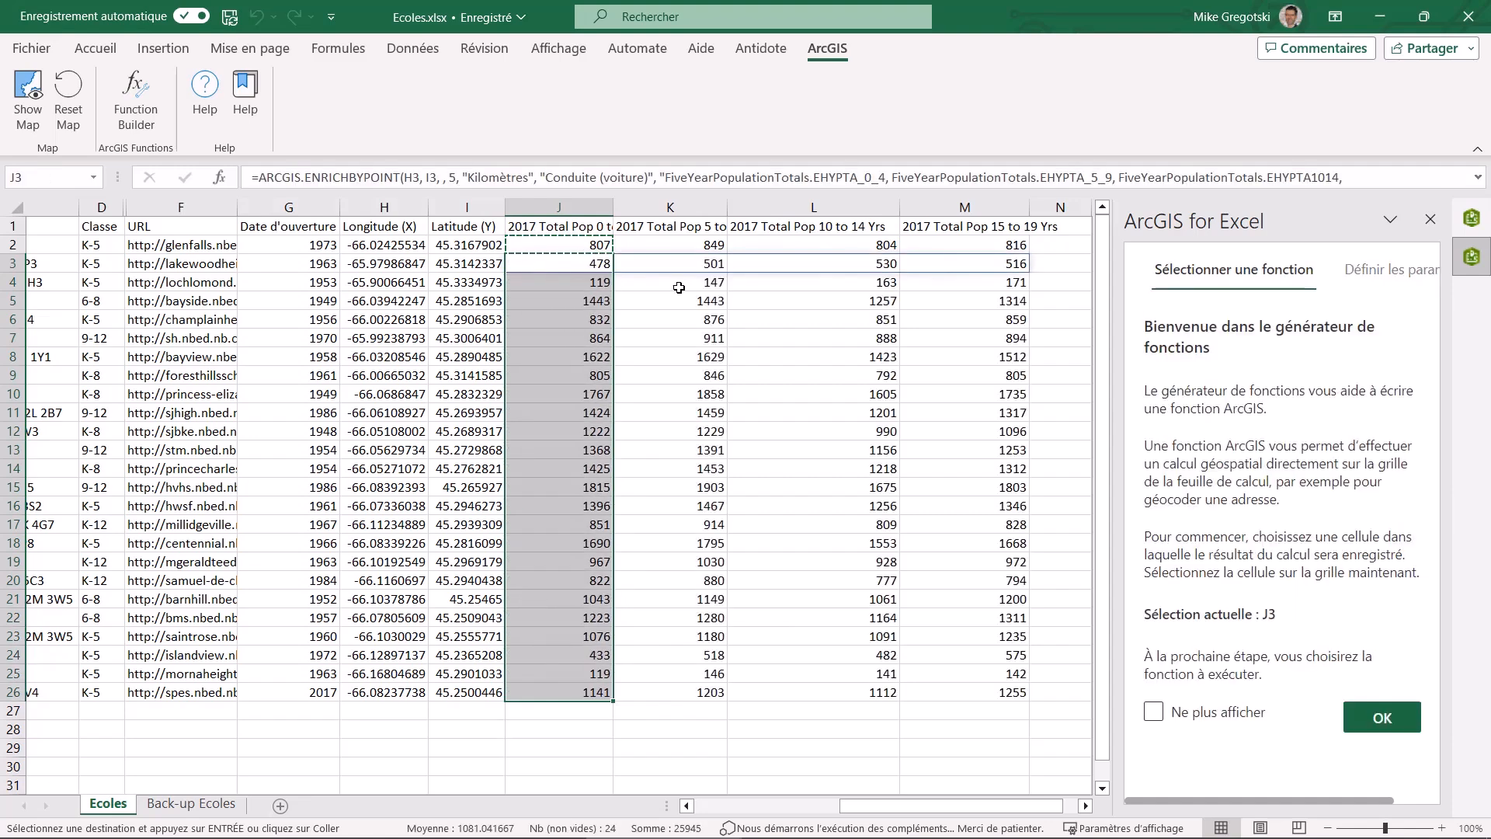
Enter the header Population jeune in cell N1
{"action": "scroll", "coordinate": [815, 803], "scroll_direction": "right", "scroll_amount": 1}
{"action": "left_click", "coordinate": [998, 226]}
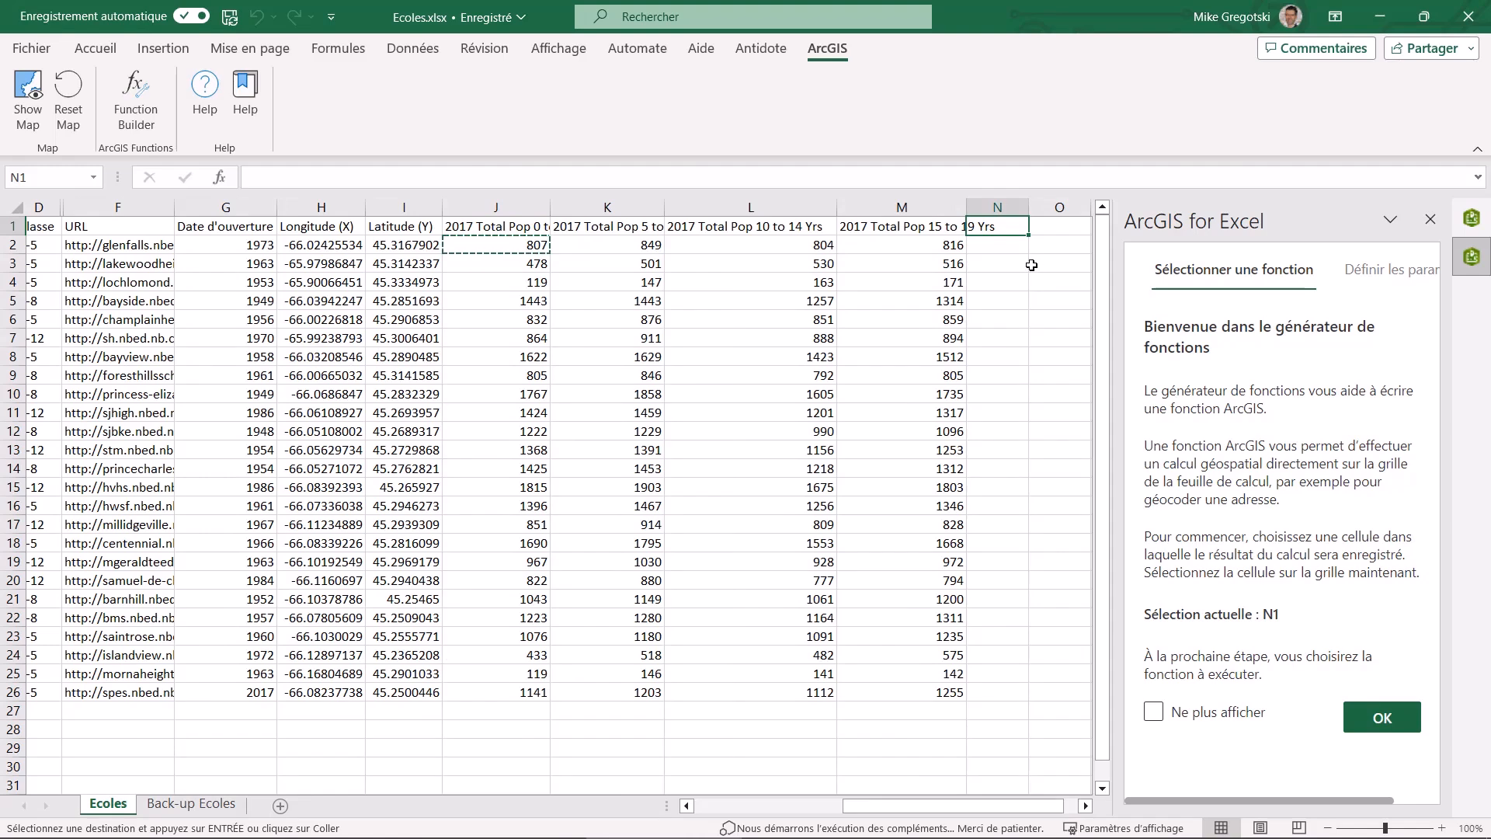
{"action": "type", "text": "Population jeune"}
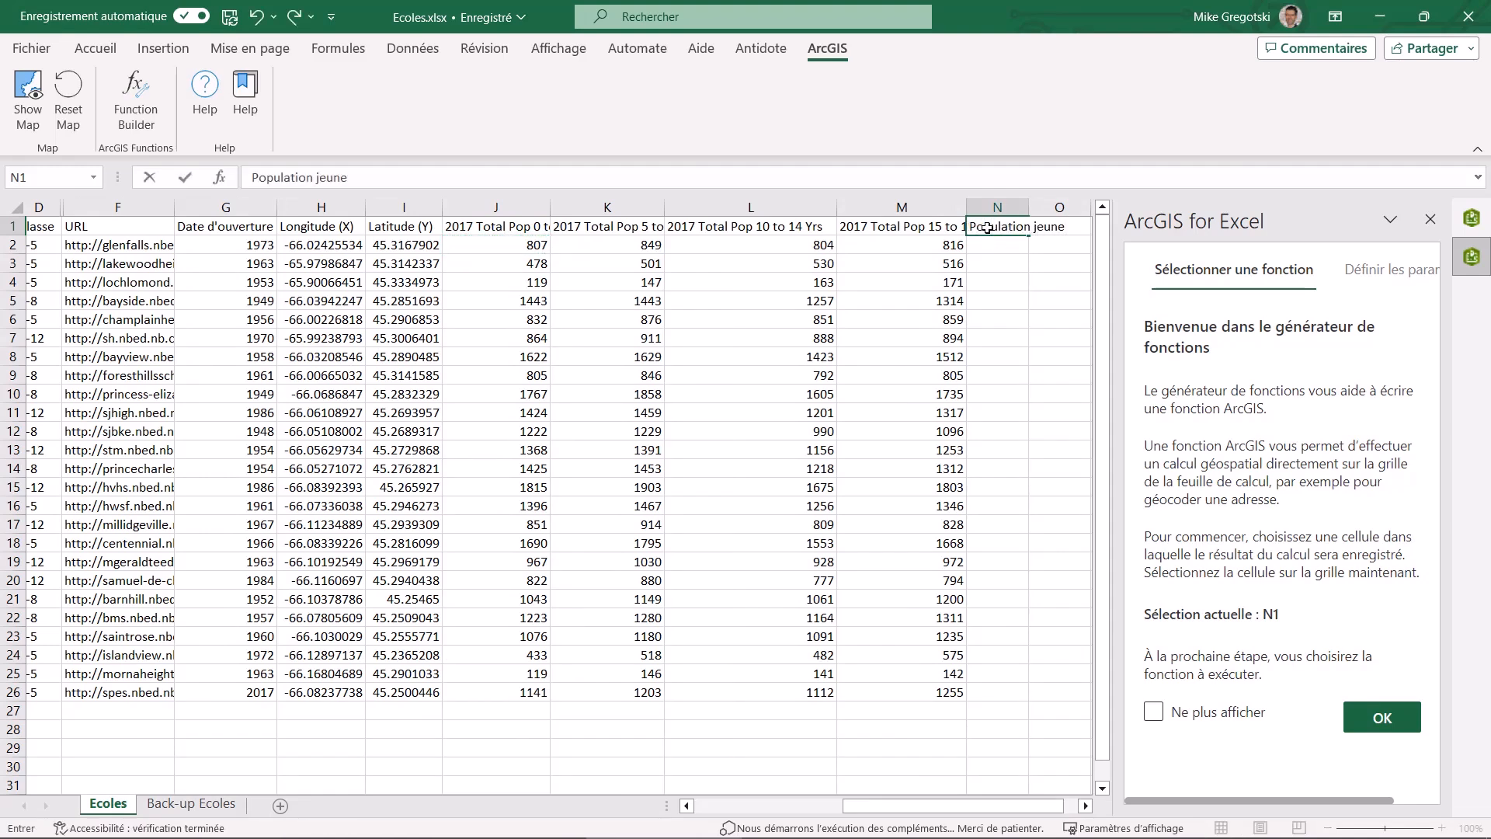
{"action": "key", "text": "Return"}
Sum the four age-group values in J2 to M2 into cell N2
{"action": "left_click", "coordinate": [541, 247]}
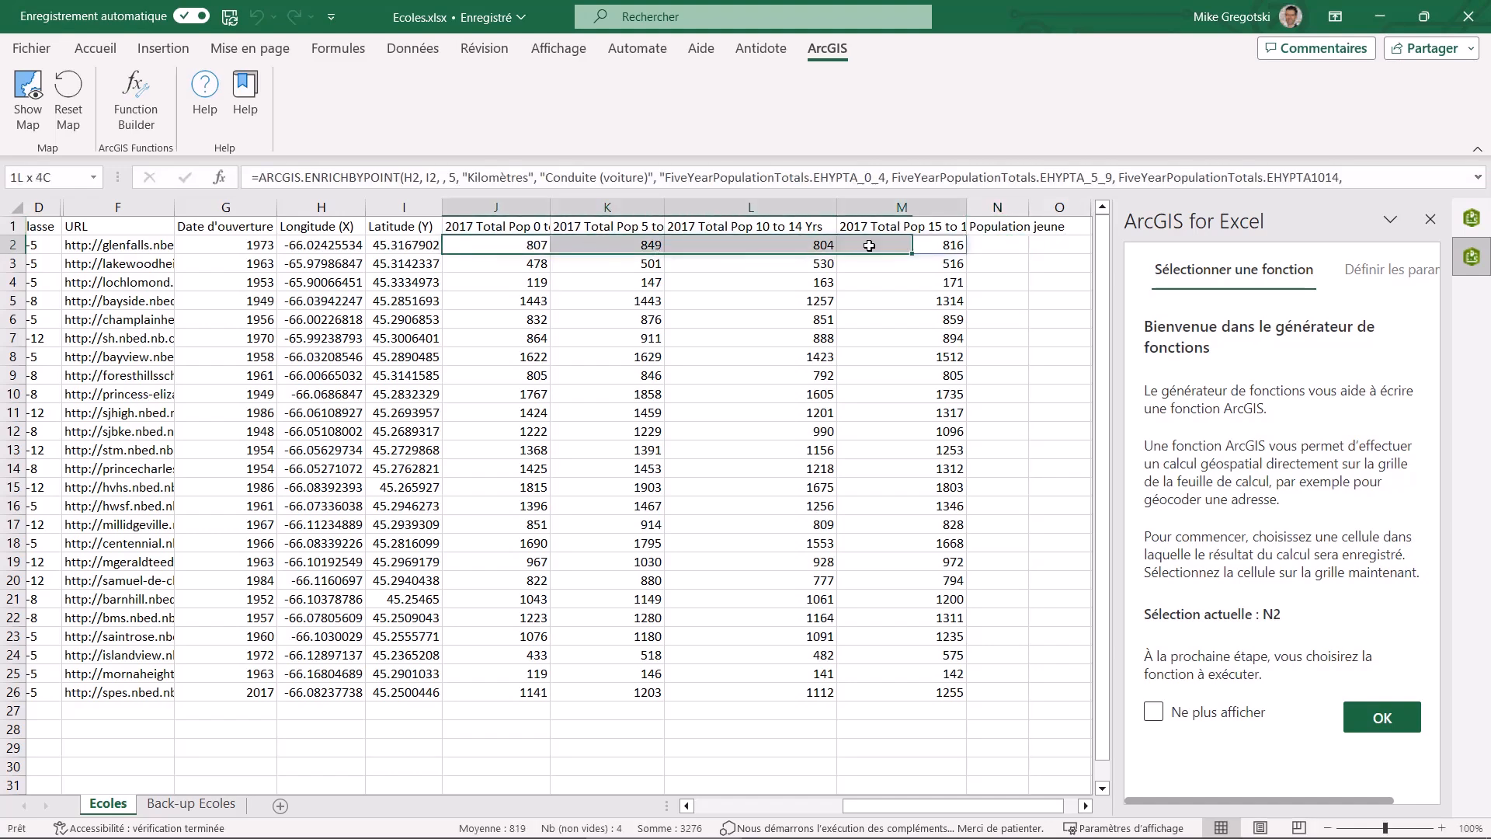
{"action": "left_click", "coordinate": [99, 51]}
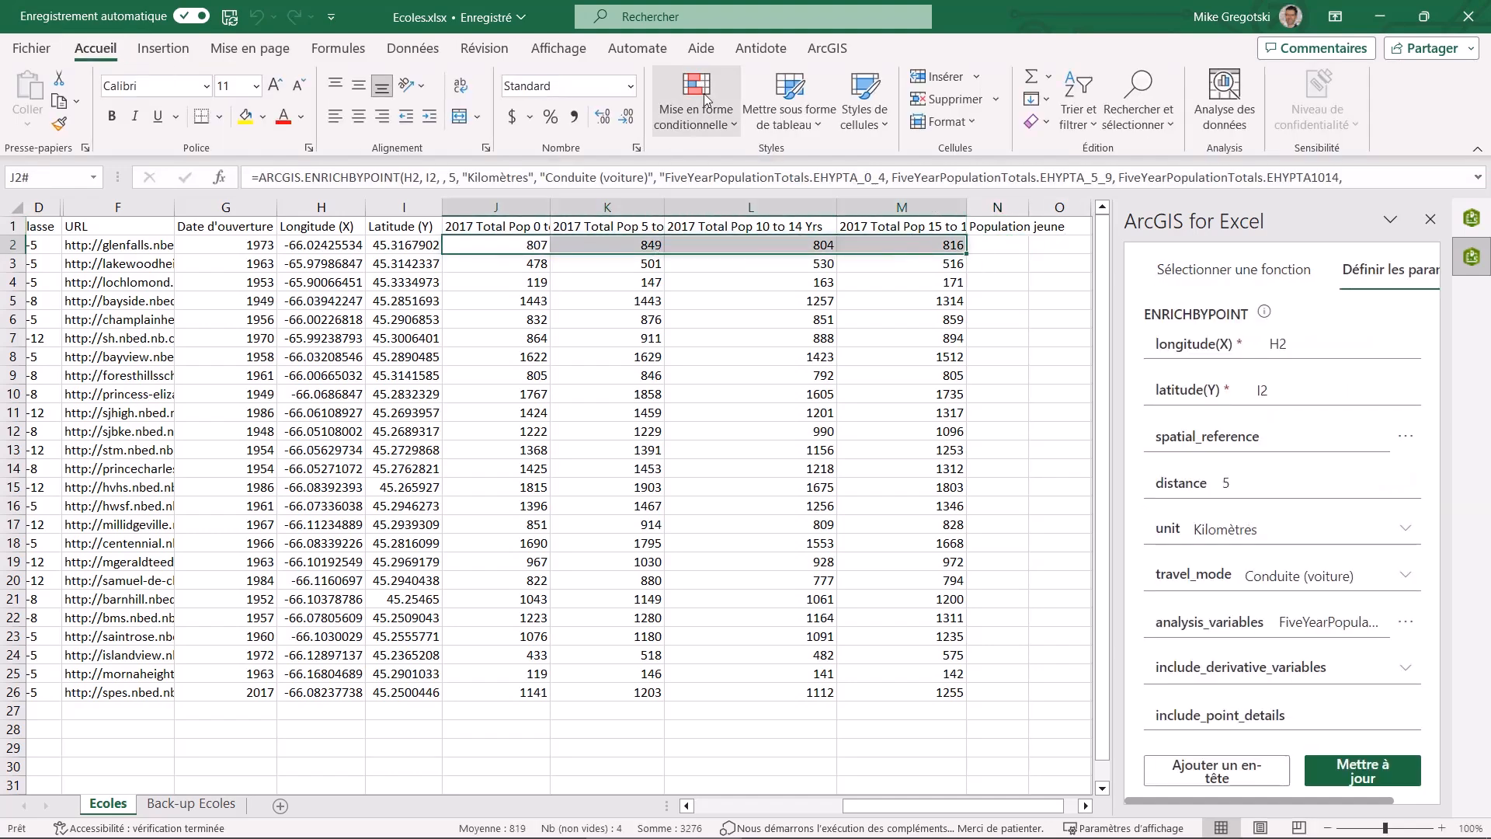
{"action": "left_click", "coordinate": [1048, 76]}
{"action": "left_click", "coordinate": [1077, 108]}
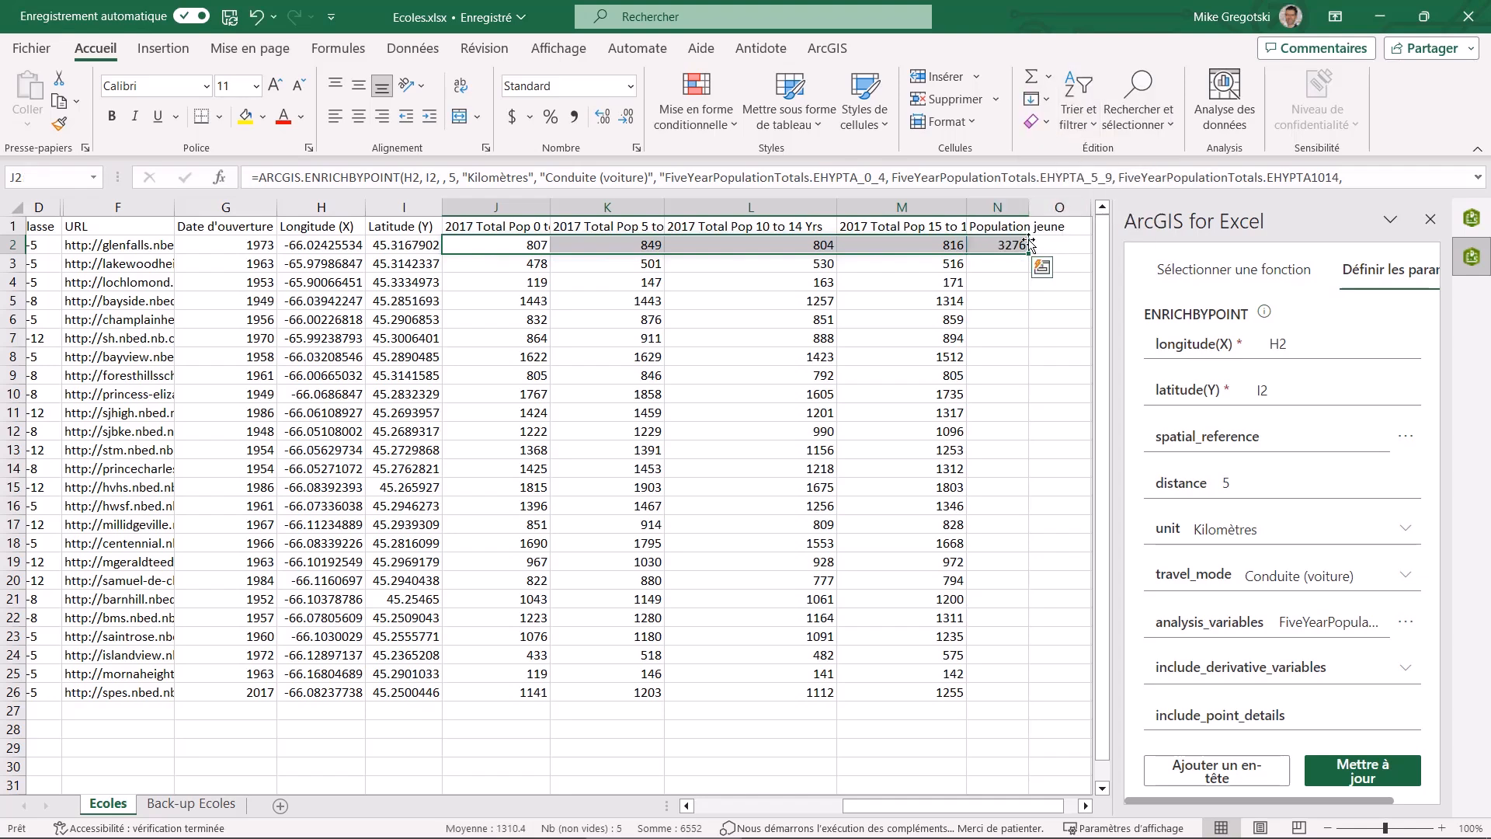
Copy the sum formula from N2 to cells N3 to N26
{"action": "key", "text": "ctrl+c"}
{"action": "left_click_drag", "start_coordinate": [1009, 245], "coordinate": [1009, 690]}
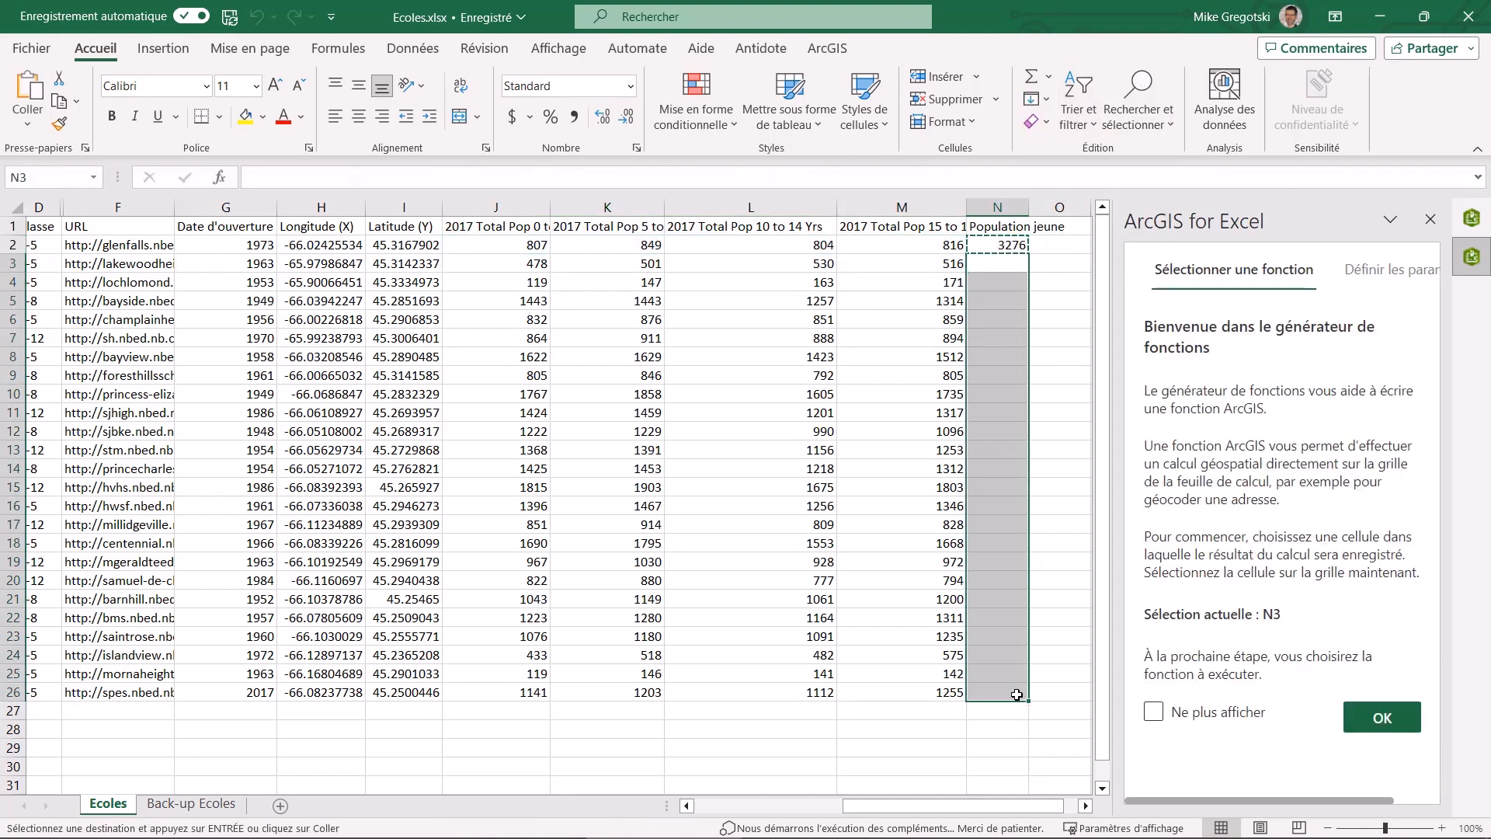
{"action": "key", "text": "ctrl+v"}
Show the ArcGIS map beside the Ecoles sheet and widen its pane
{"action": "left_click", "coordinate": [990, 227]}
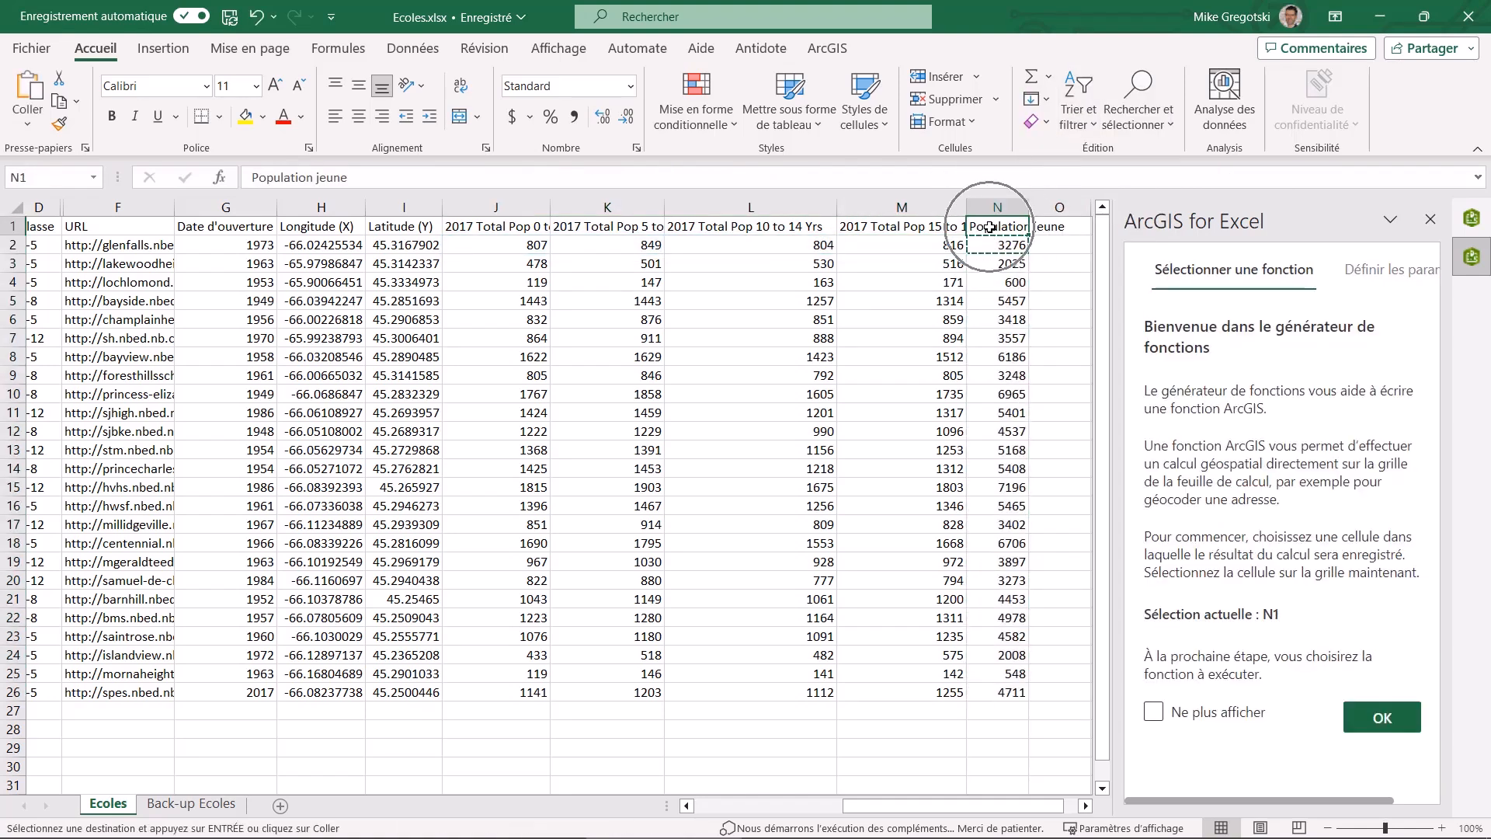
{"action": "left_click", "coordinate": [1472, 217]}
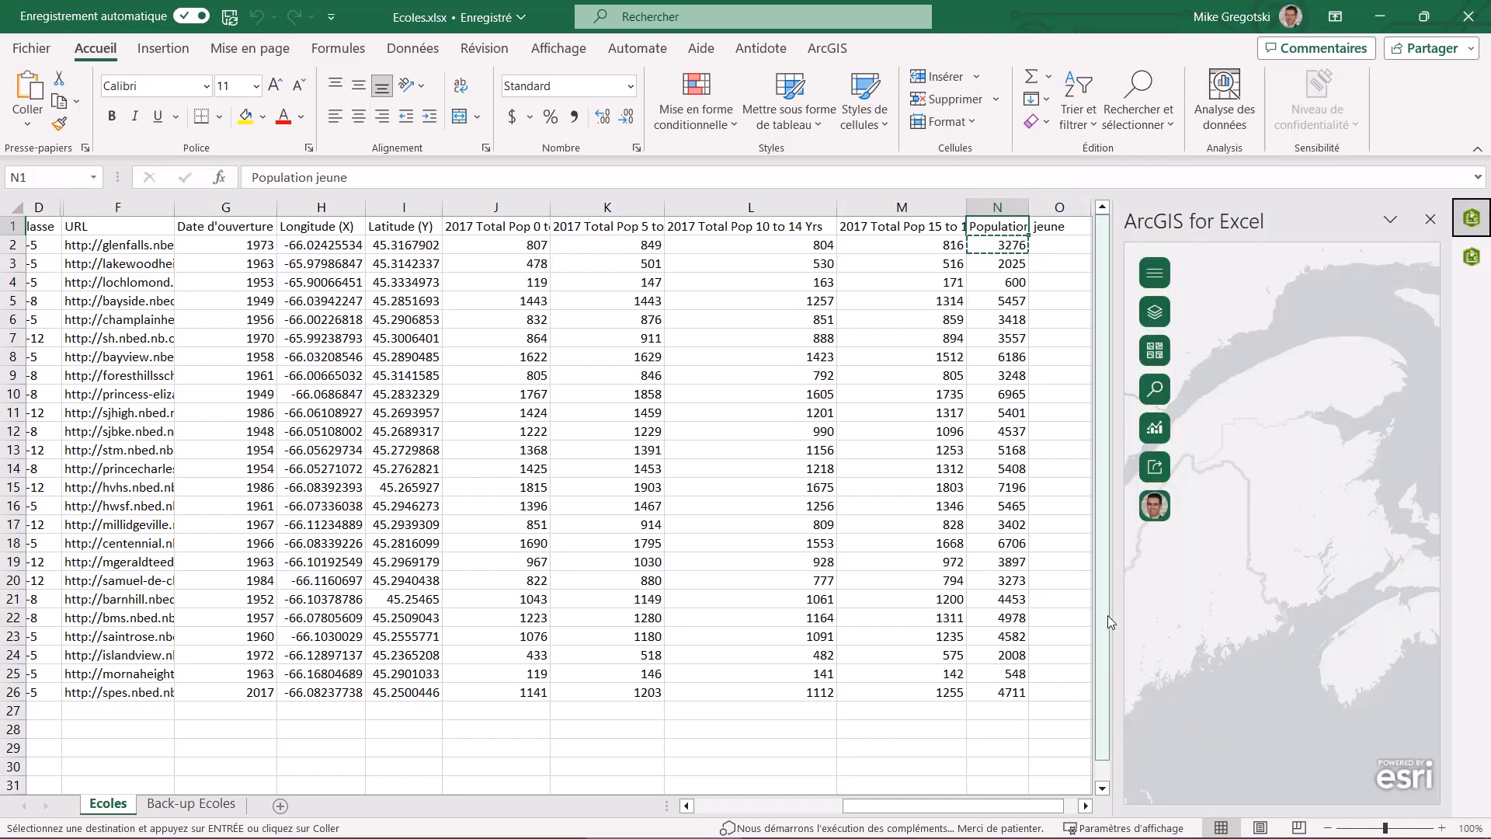
{"action": "left_click_drag", "start_coordinate": [1110, 615], "coordinate": [805, 659]}
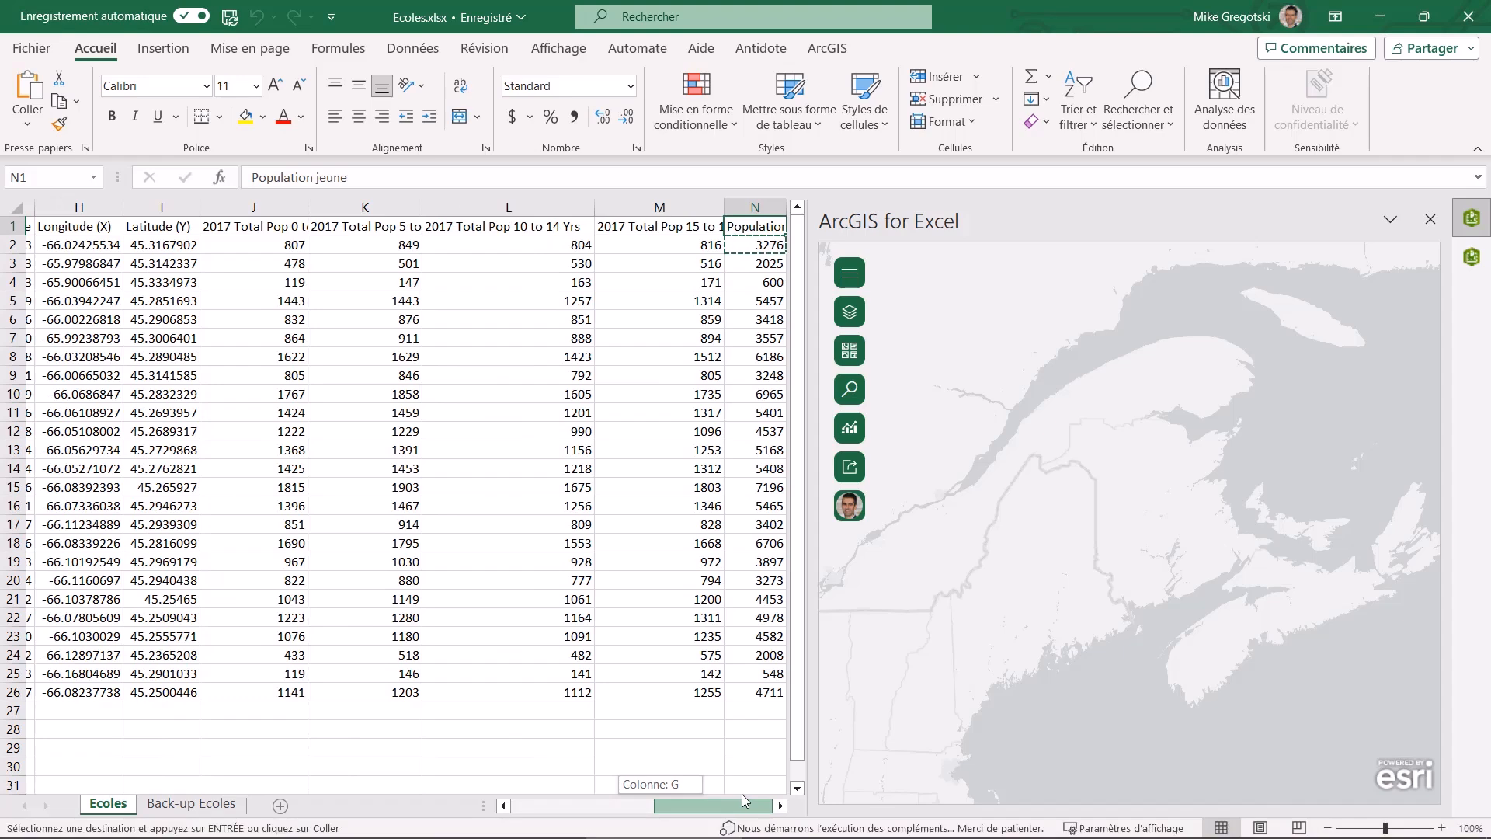
{"action": "left_click", "coordinate": [781, 805]}
{"action": "left_click", "coordinate": [781, 806]}
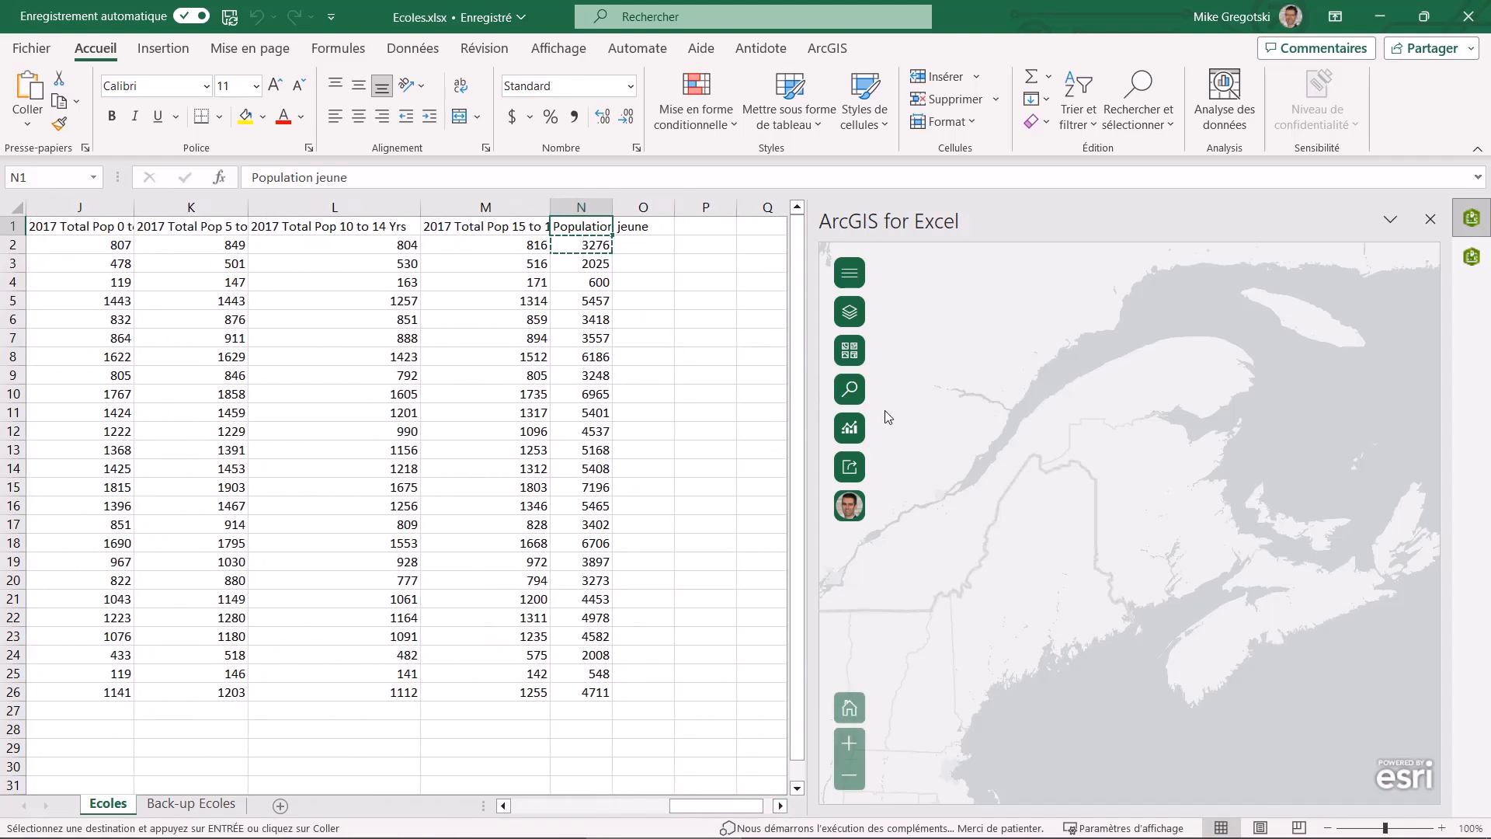
Add Ecoles!A1:N26 to the map as a coordinates layer using the Longitude (X) and Latitude (Y) columns, and close the layer list
{"action": "left_click", "coordinate": [851, 312]}
{"action": "left_click", "coordinate": [948, 648]}
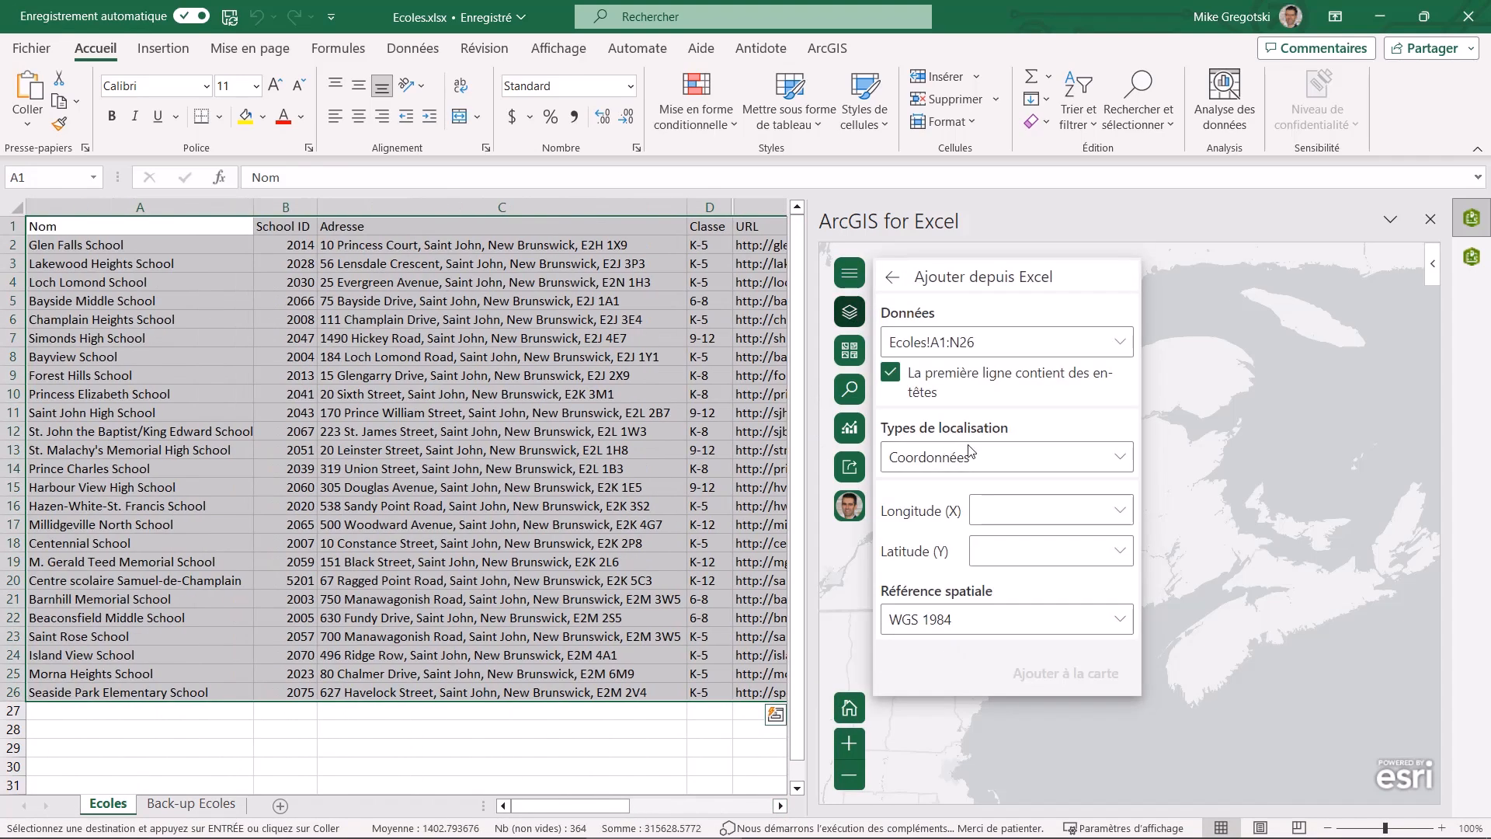
{"action": "left_click", "coordinate": [1118, 510]}
{"action": "scroll", "coordinate": [1066, 652], "scroll_direction": "down", "scroll_amount": 1}
{"action": "scroll", "coordinate": [1066, 653], "scroll_direction": "down", "scroll_amount": 1}
{"action": "left_click", "coordinate": [1044, 680]}
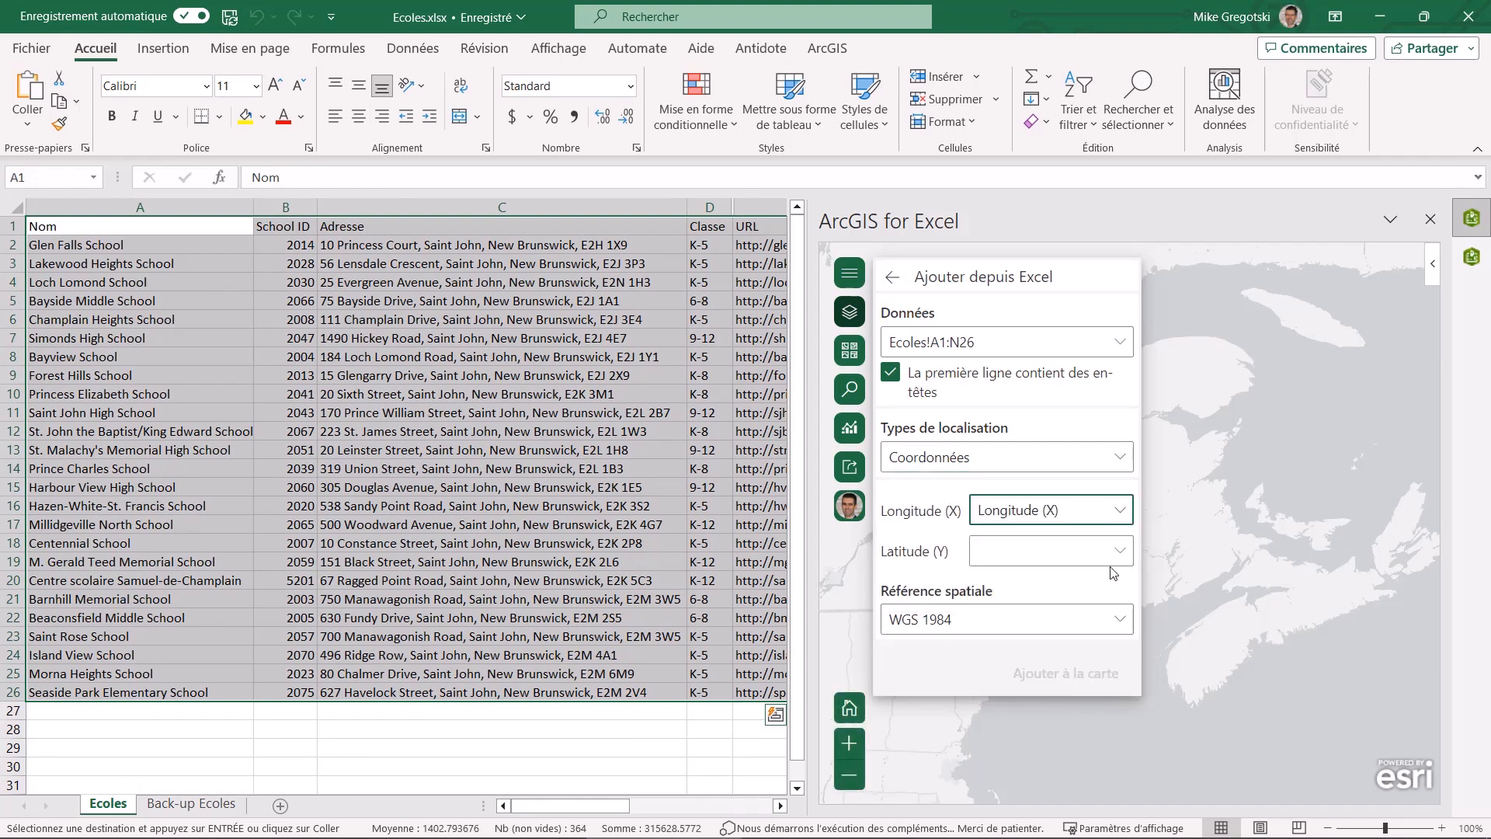
{"action": "left_click", "coordinate": [1060, 550]}
{"action": "scroll", "coordinate": [1066, 460], "scroll_direction": "down", "scroll_amount": 2}
{"action": "left_click", "coordinate": [1032, 485]}
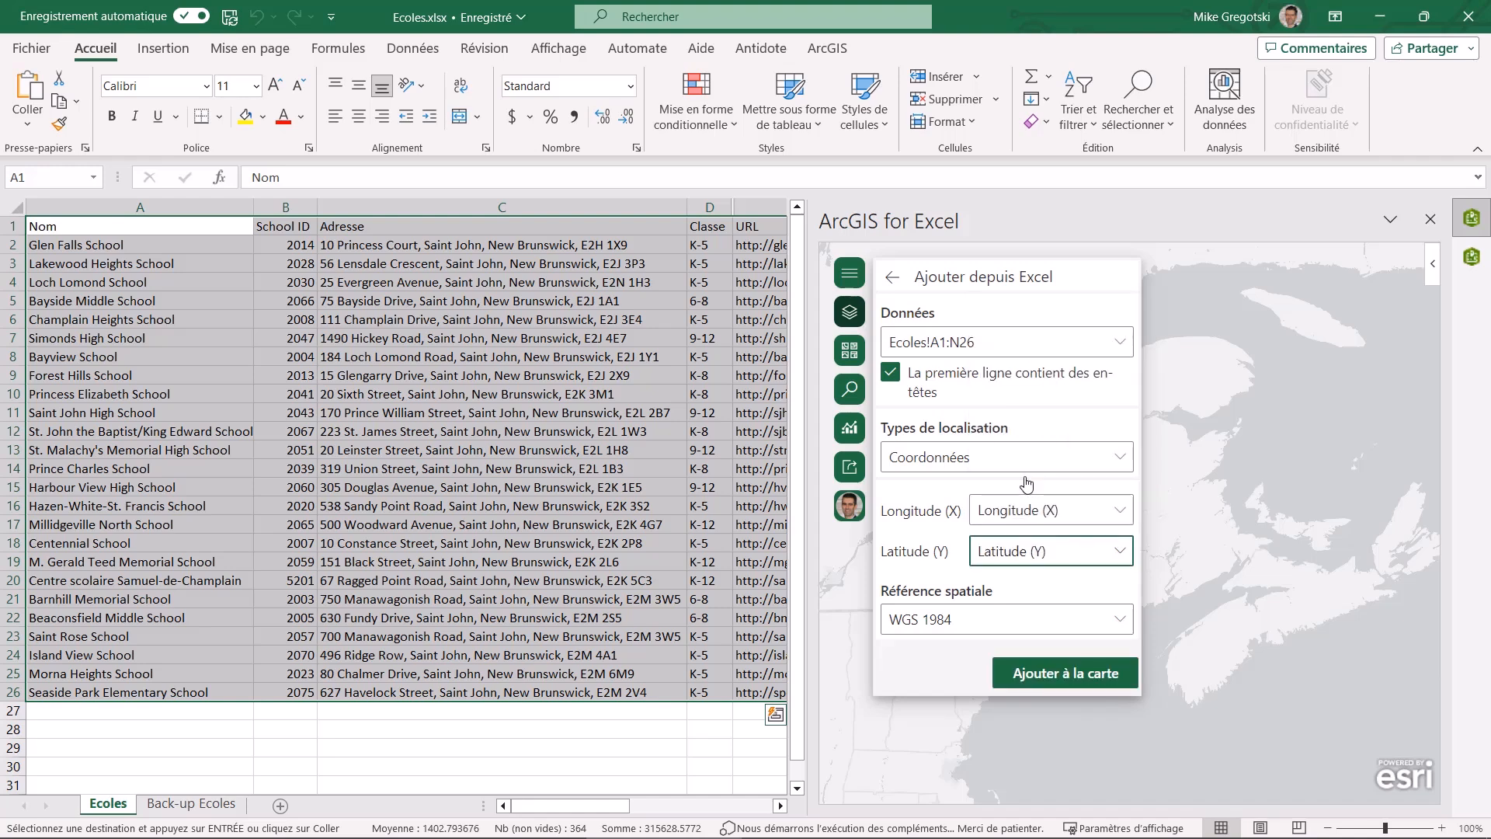
{"action": "left_click", "coordinate": [1048, 674]}
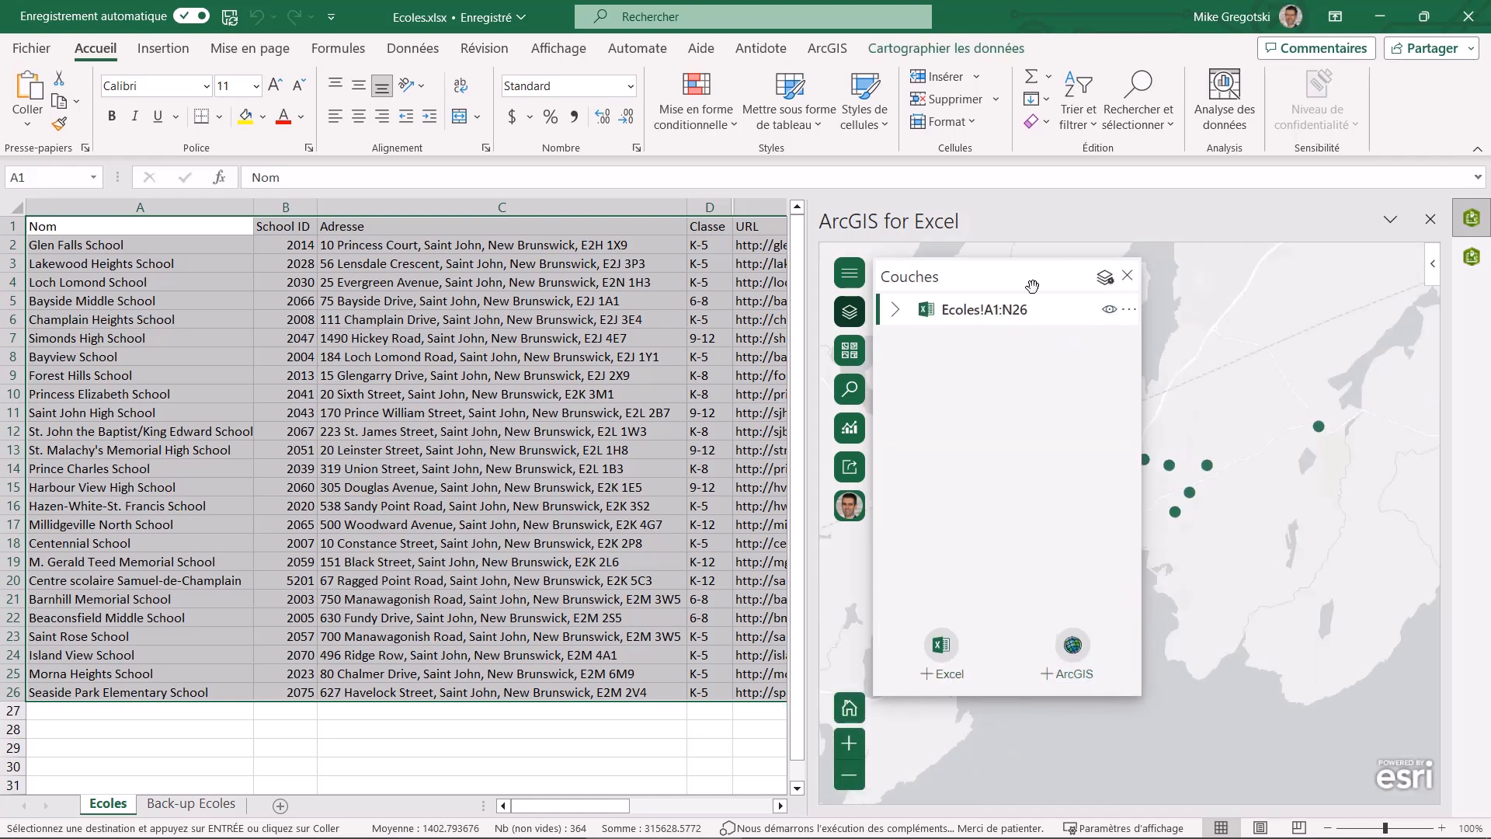
{"action": "left_click", "coordinate": [1126, 275]}
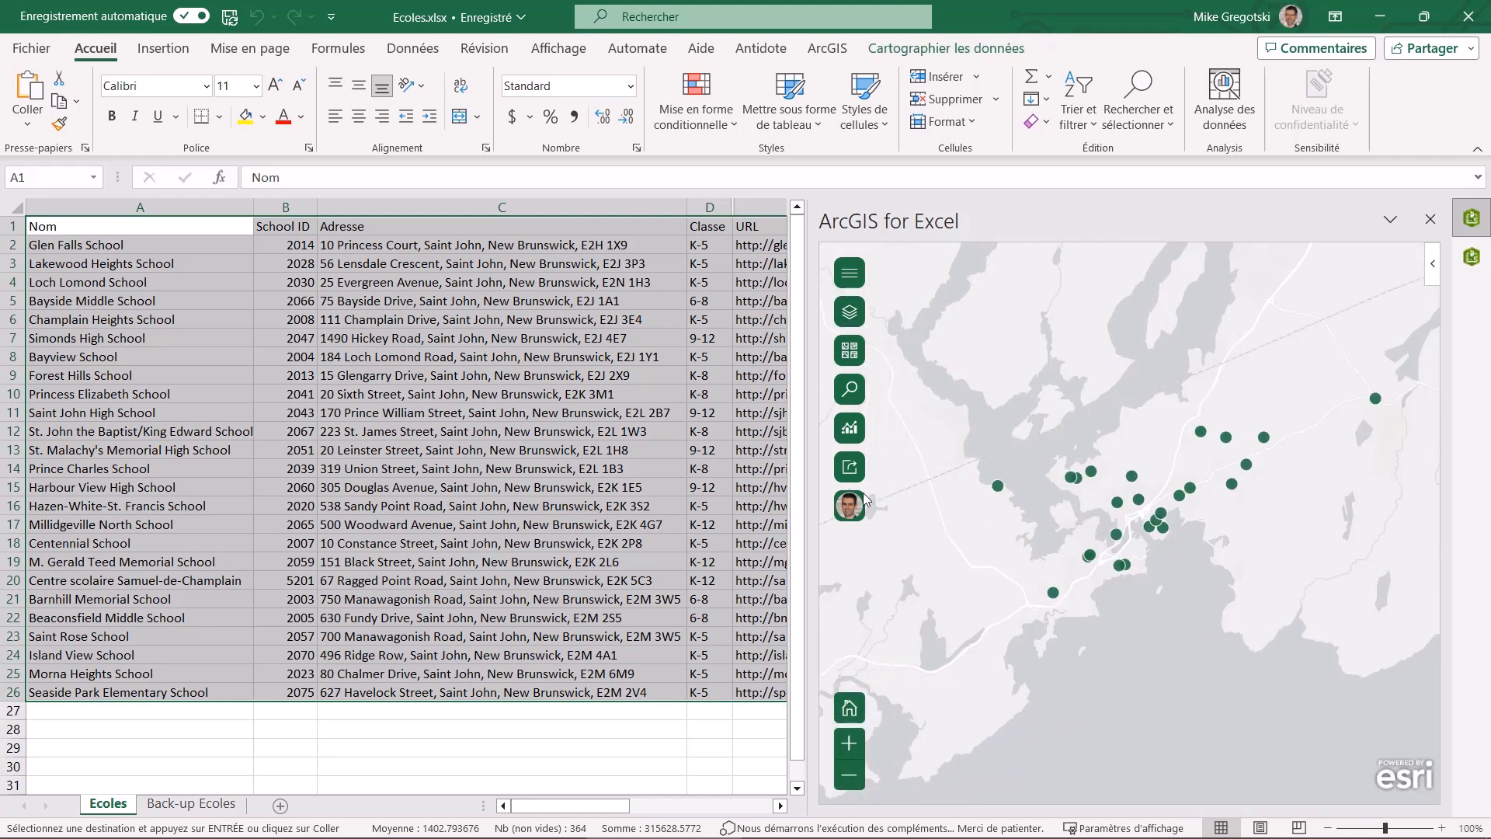